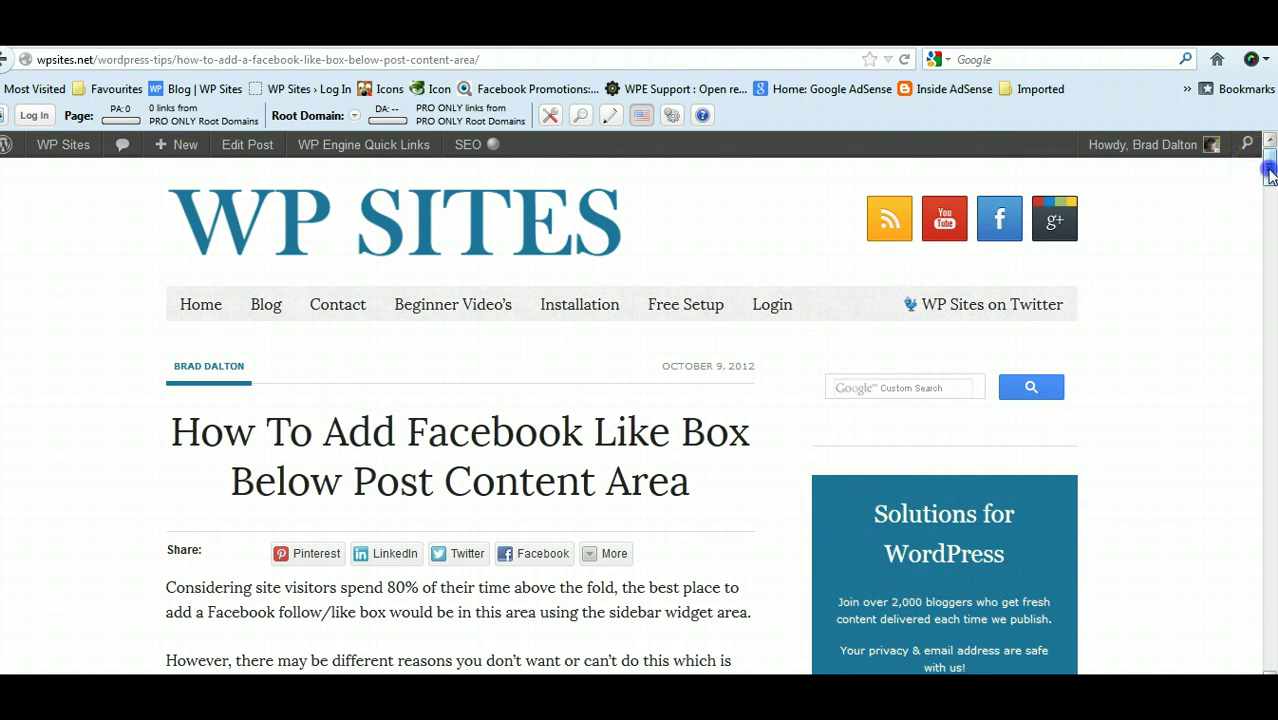
- Review the tutorial post's sample Facebook Like Box below the content, its customization and code sections, and its introduction
drag(1270, 175, 1270, 585)
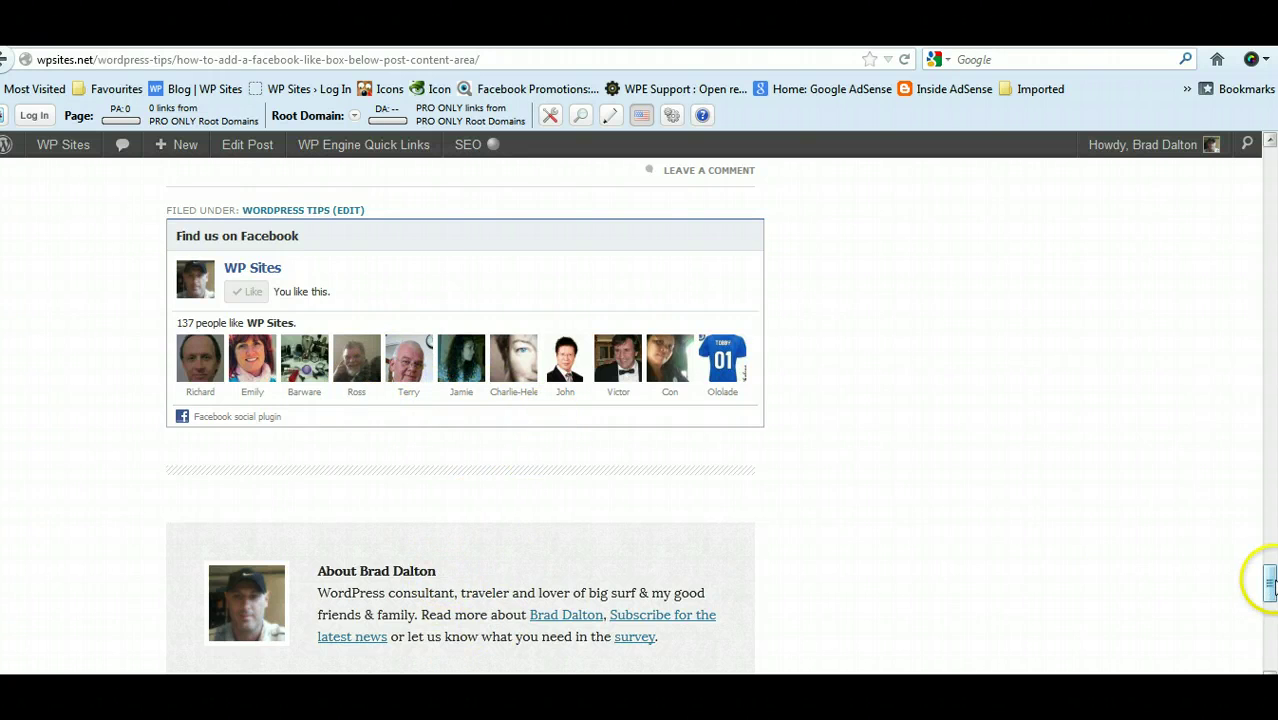
drag(1270, 585, 1270, 572)
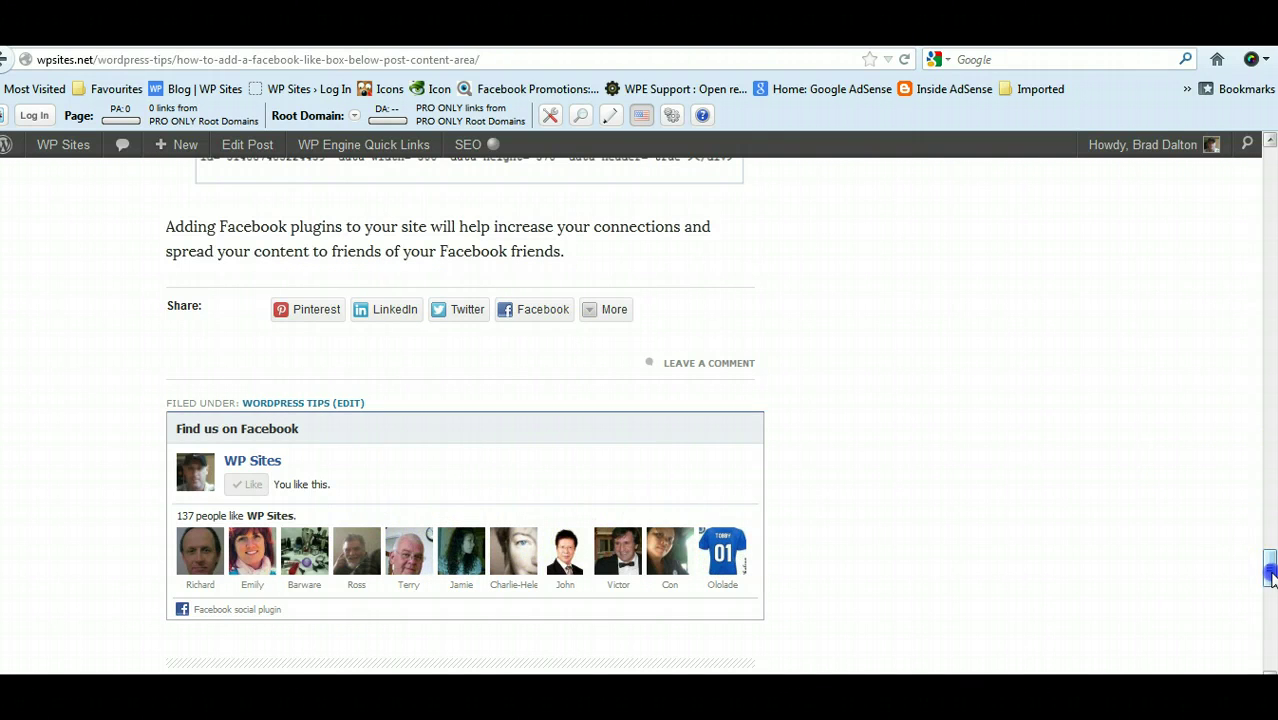
drag(1270, 572, 1270, 238)
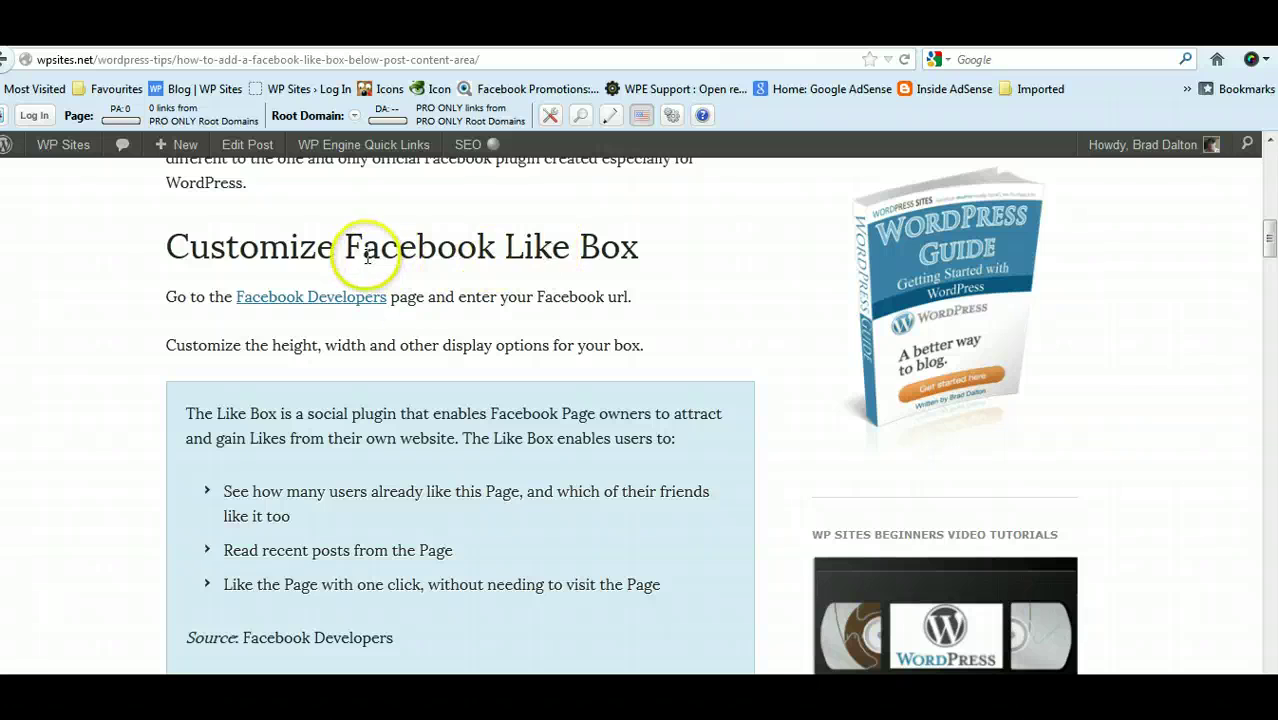
drag(1270, 243, 1270, 289)
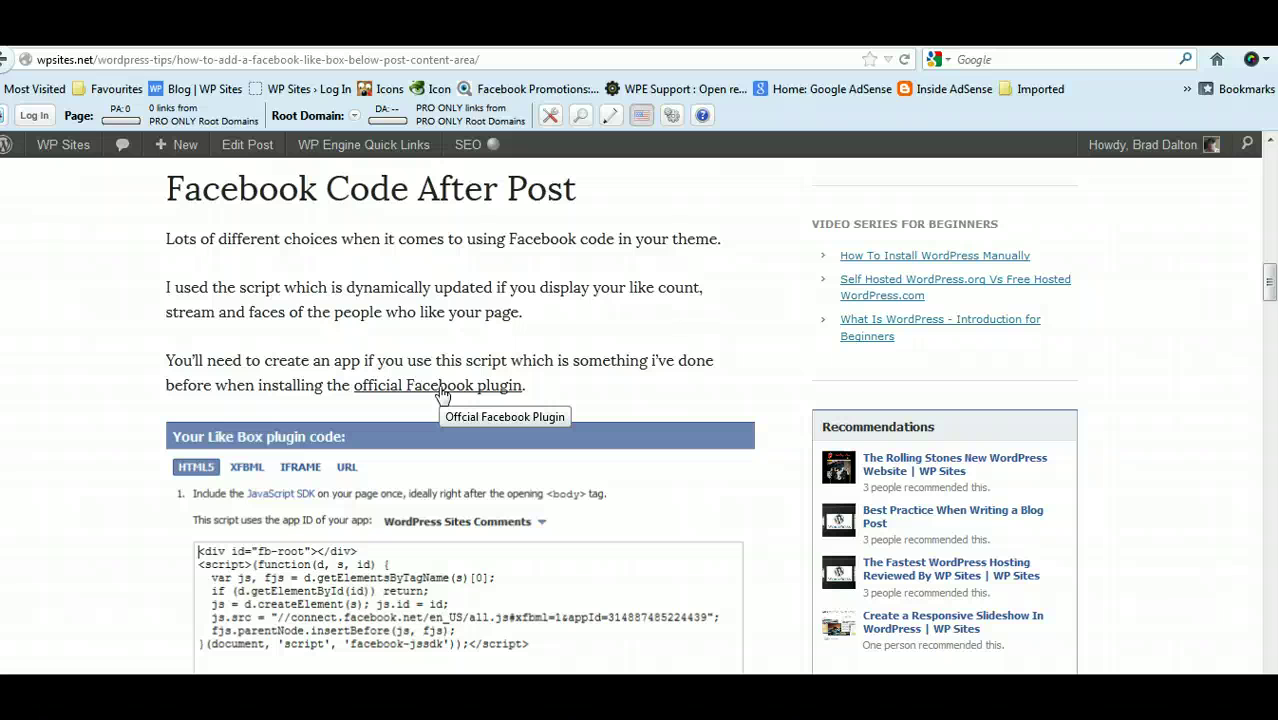
drag(1266, 286, 1271, 188)
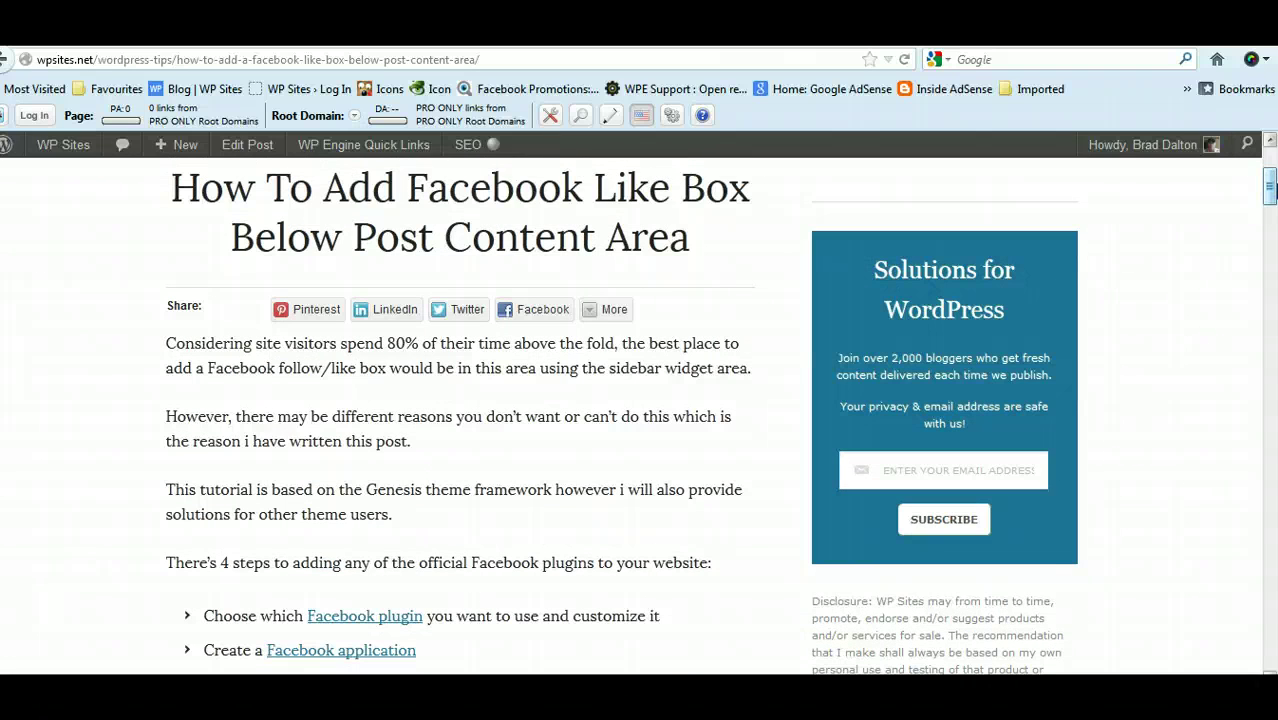
click(392, 343)
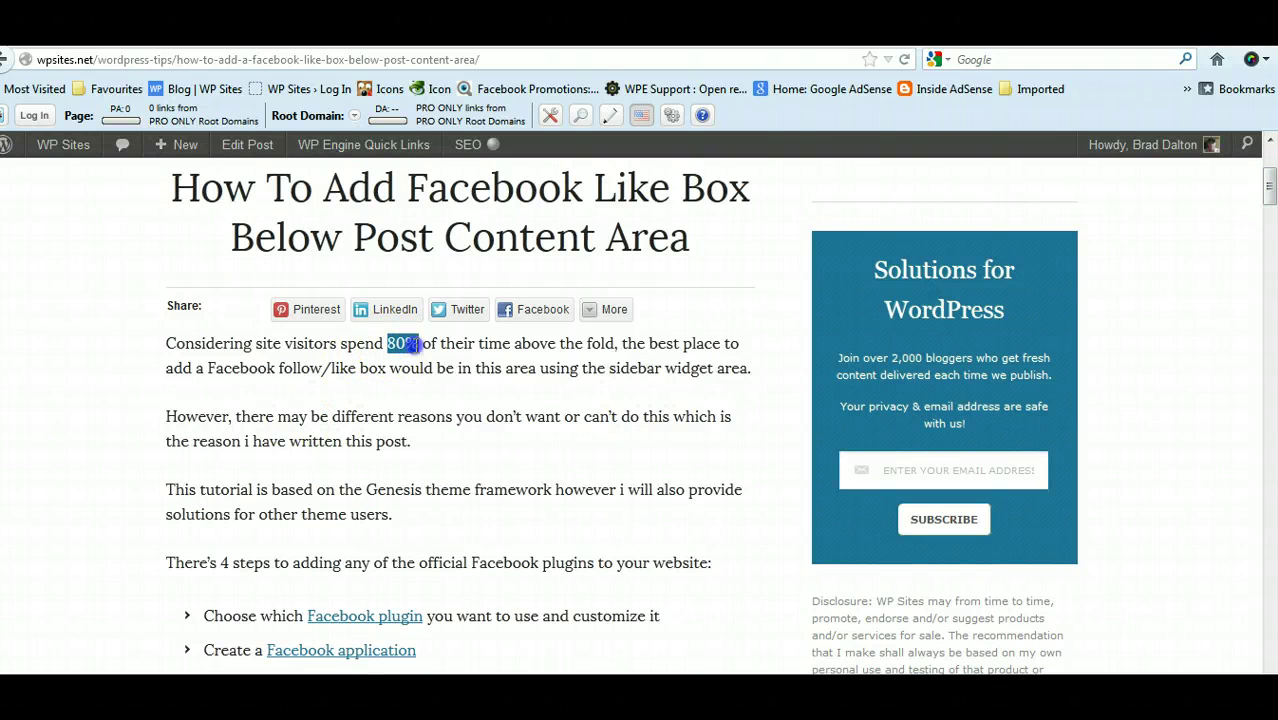
click(480, 398)
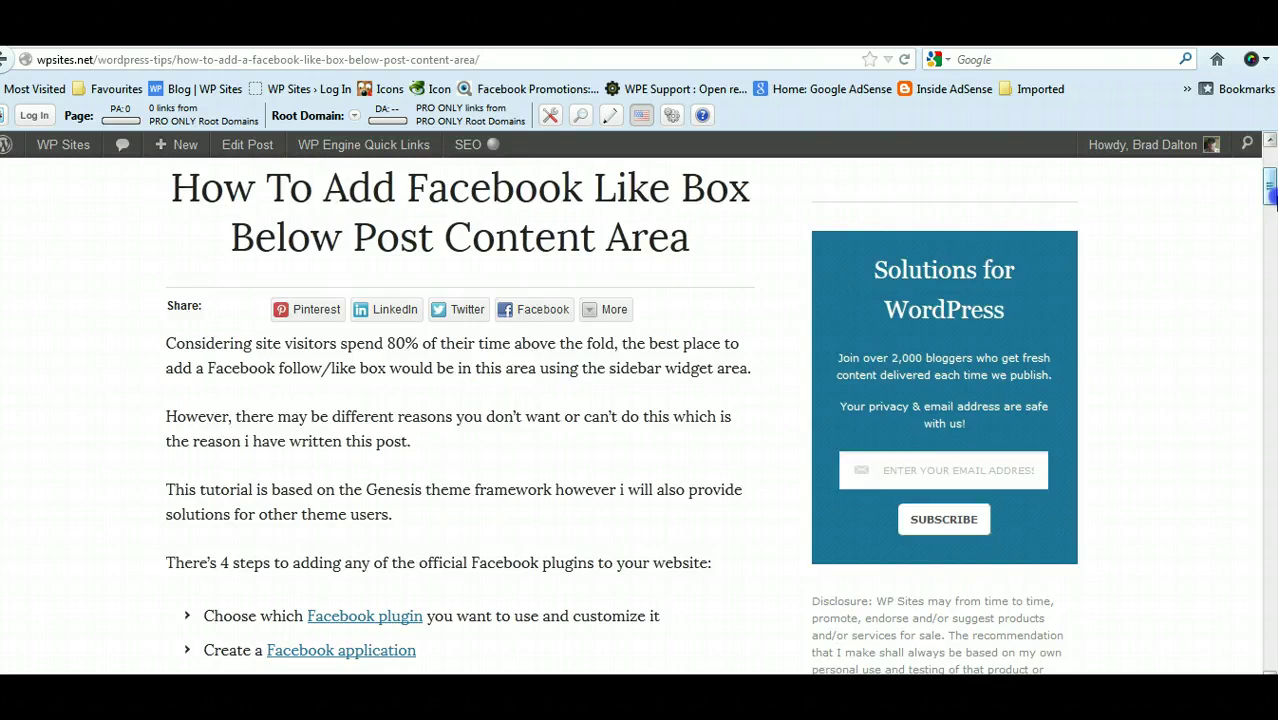
drag(1272, 192, 1270, 158)
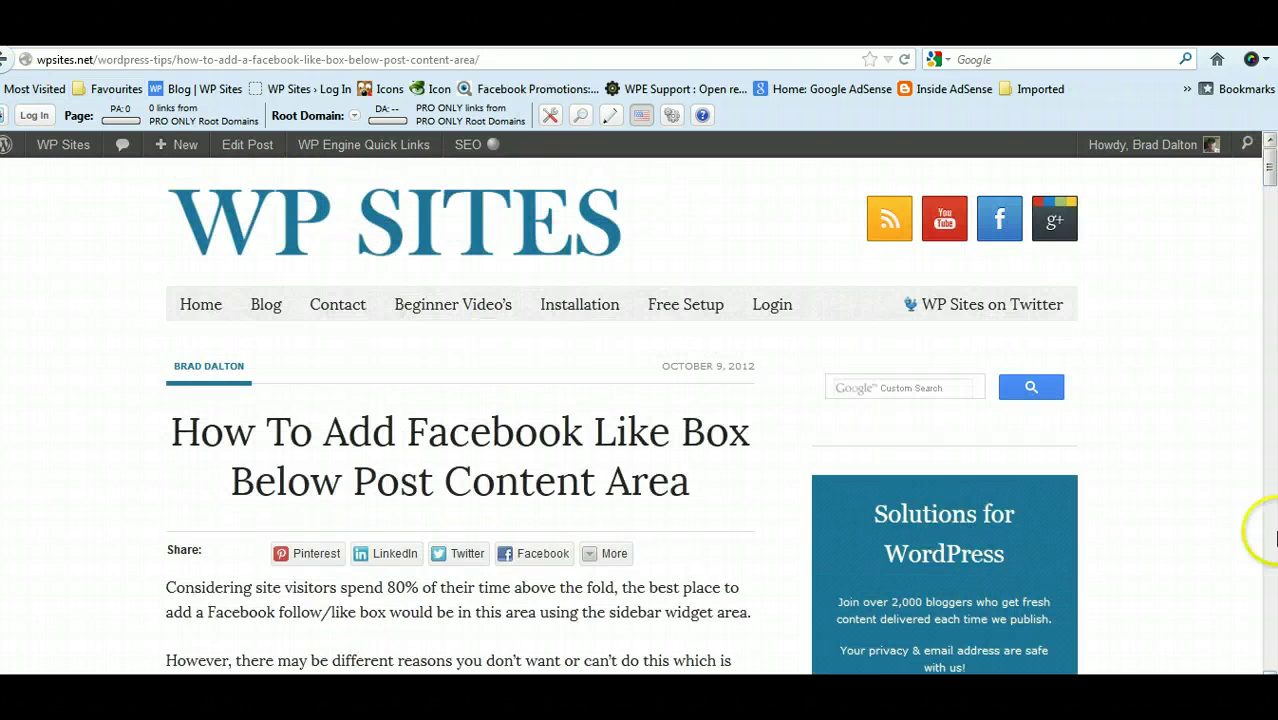
mouse_move(1270, 175)
mouse_down()
mouse_move(1270, 282)
mouse_move(1266, 168)
mouse_up()
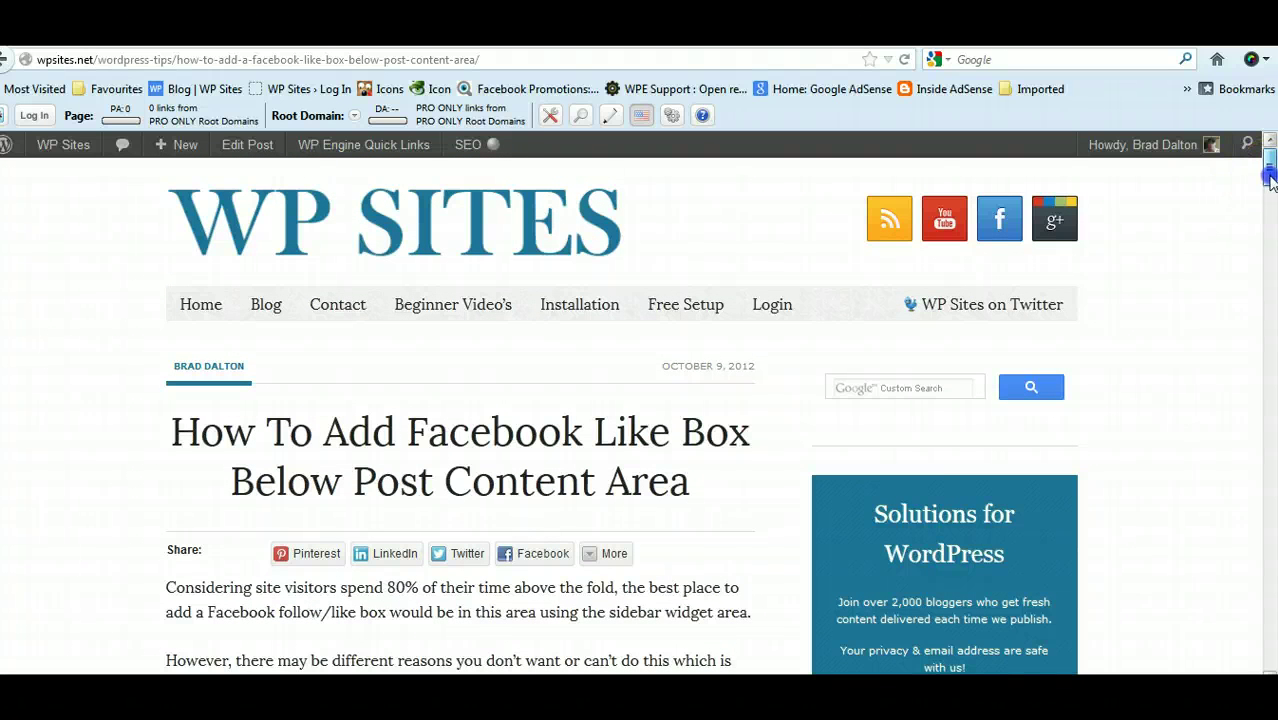
scroll(1268, 174, down, 1)
scroll(1268, 174, up, 1)
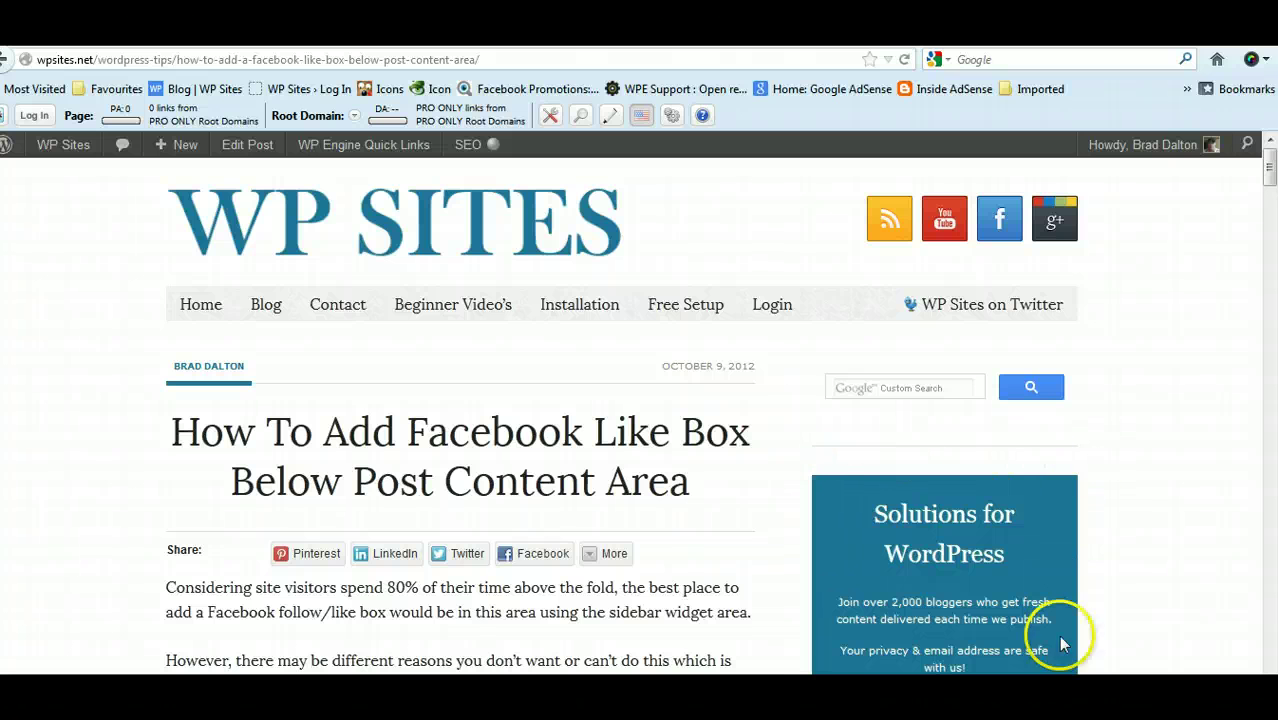
scroll(1268, 170, down, 3)
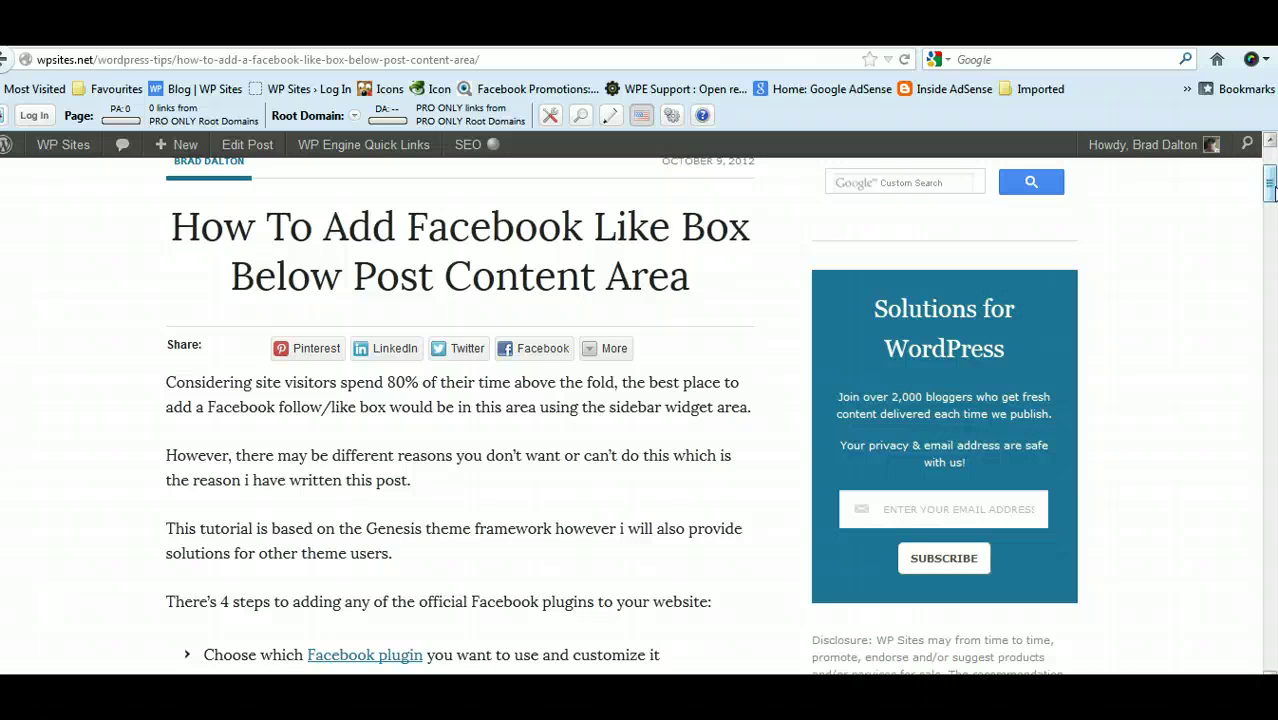
mouse_move(1270, 190)
mouse_down()
mouse_move(1271, 538)
mouse_move(1248, 180)
mouse_up()
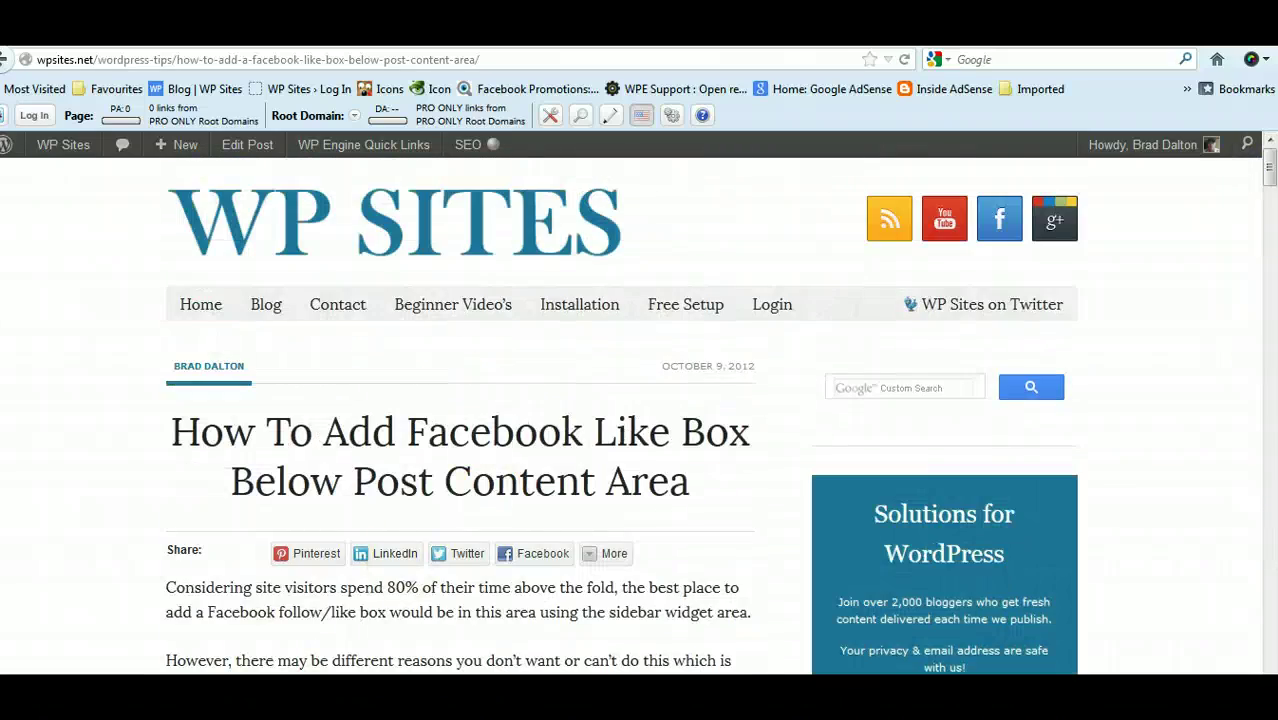
- Switch to the browser window with the Genesis Simple Hooks settings
mouse_move(415, 700)
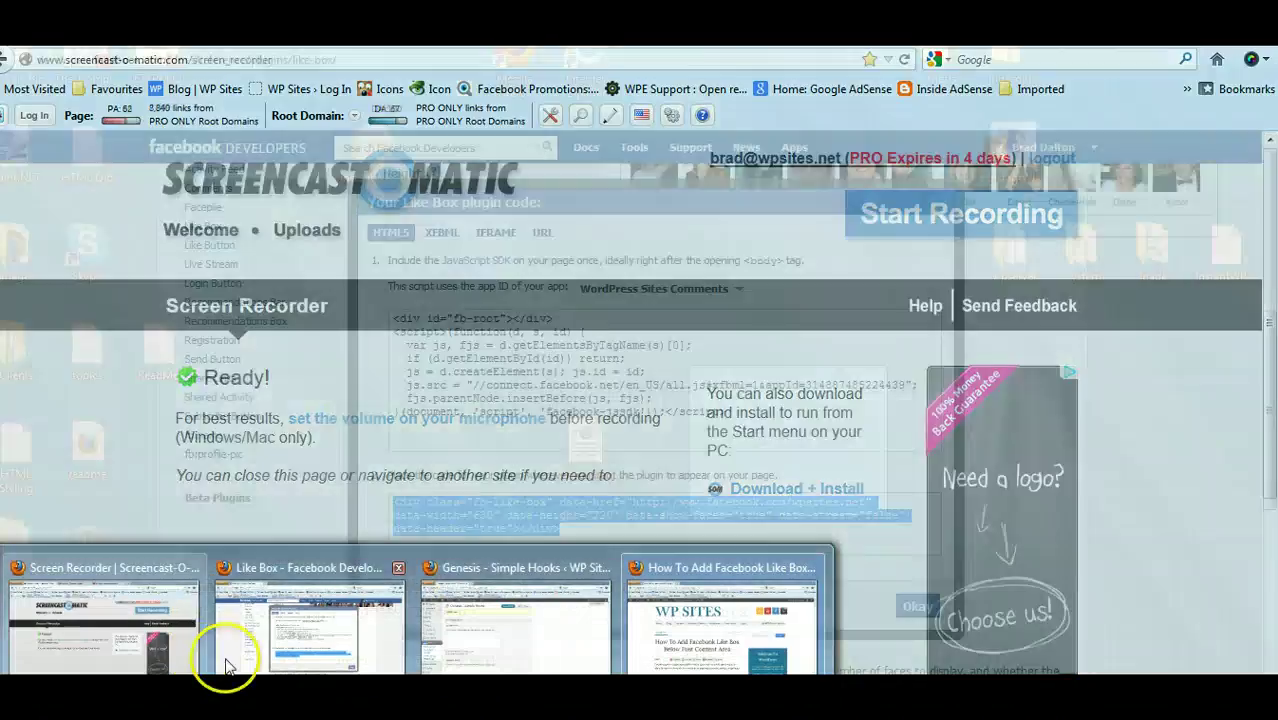
mouse_move(285, 651)
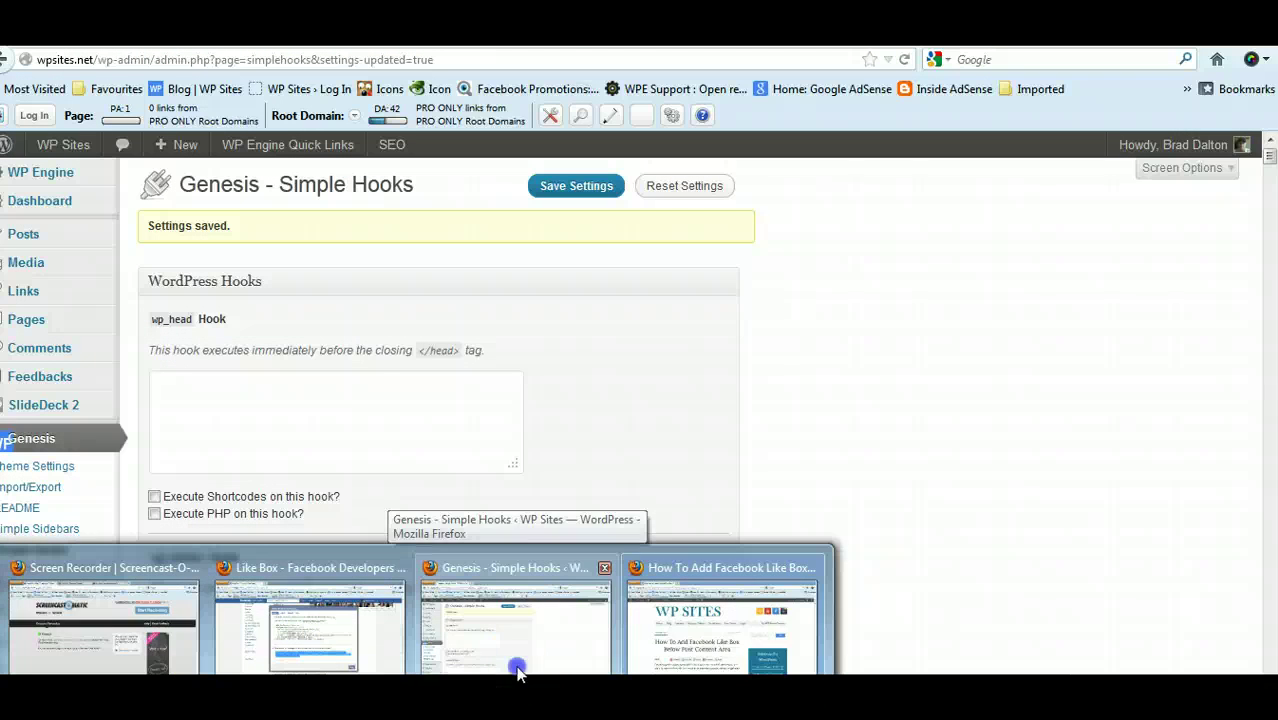
click(516, 666)
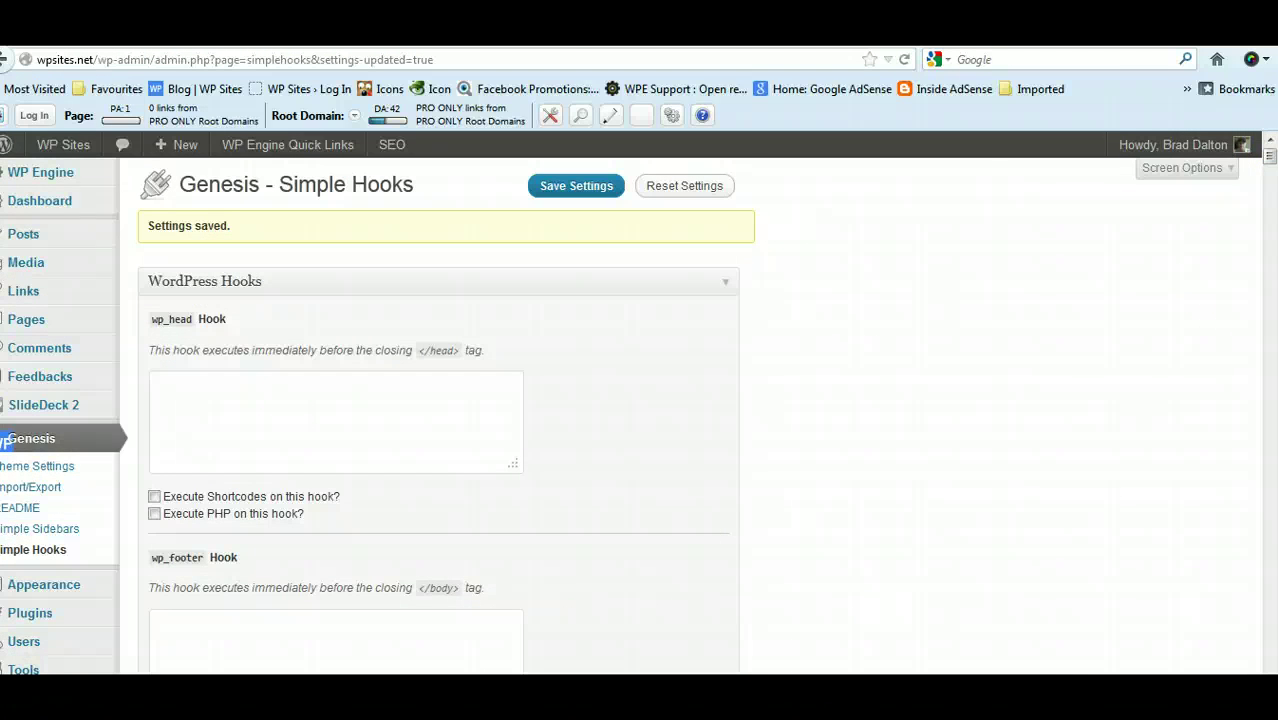
- Return to the Facebook Like Box tutorial post and follow the Facebook plugin link in its list of steps
mouse_move(417, 700)
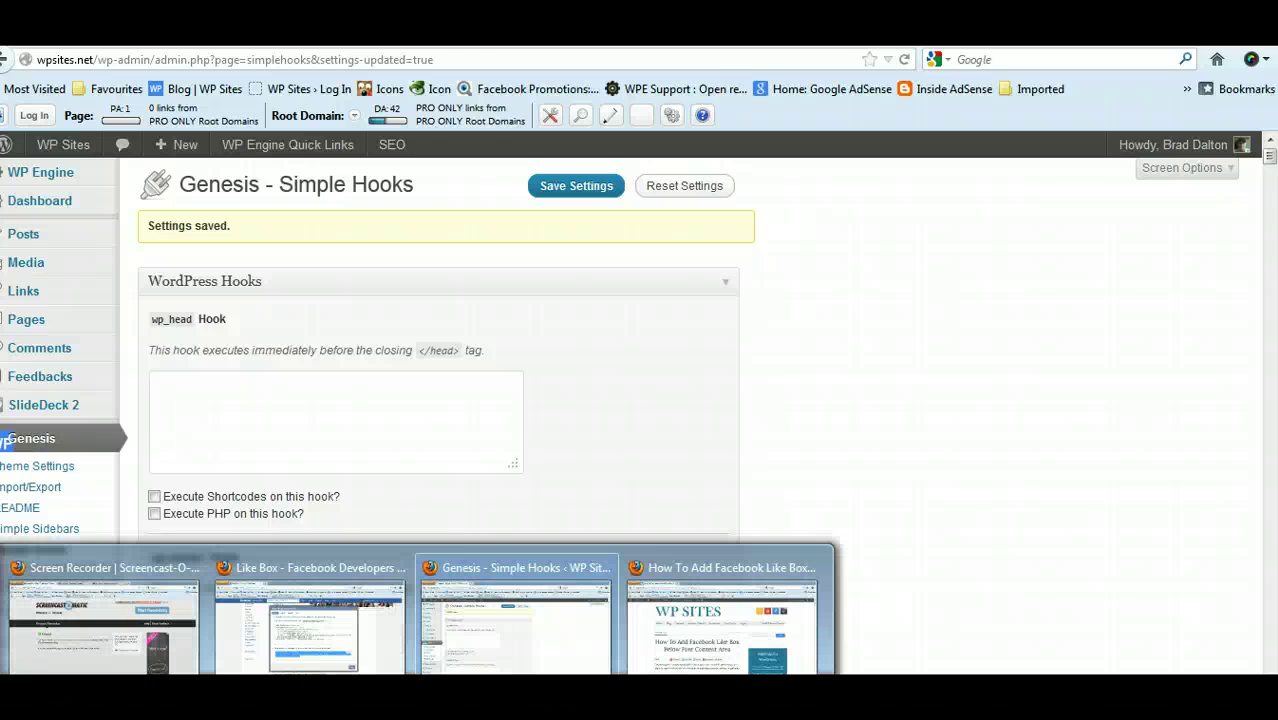
click(720, 620)
drag(1269, 165, 1272, 218)
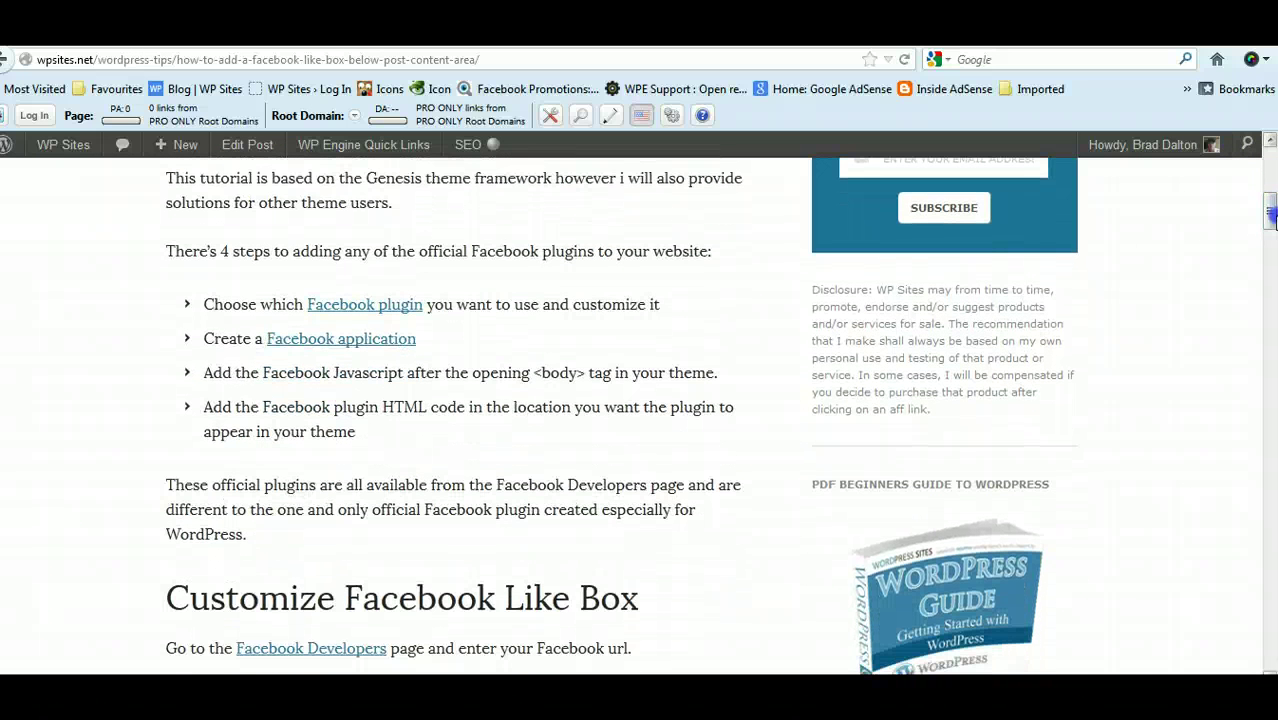
click(333, 310)
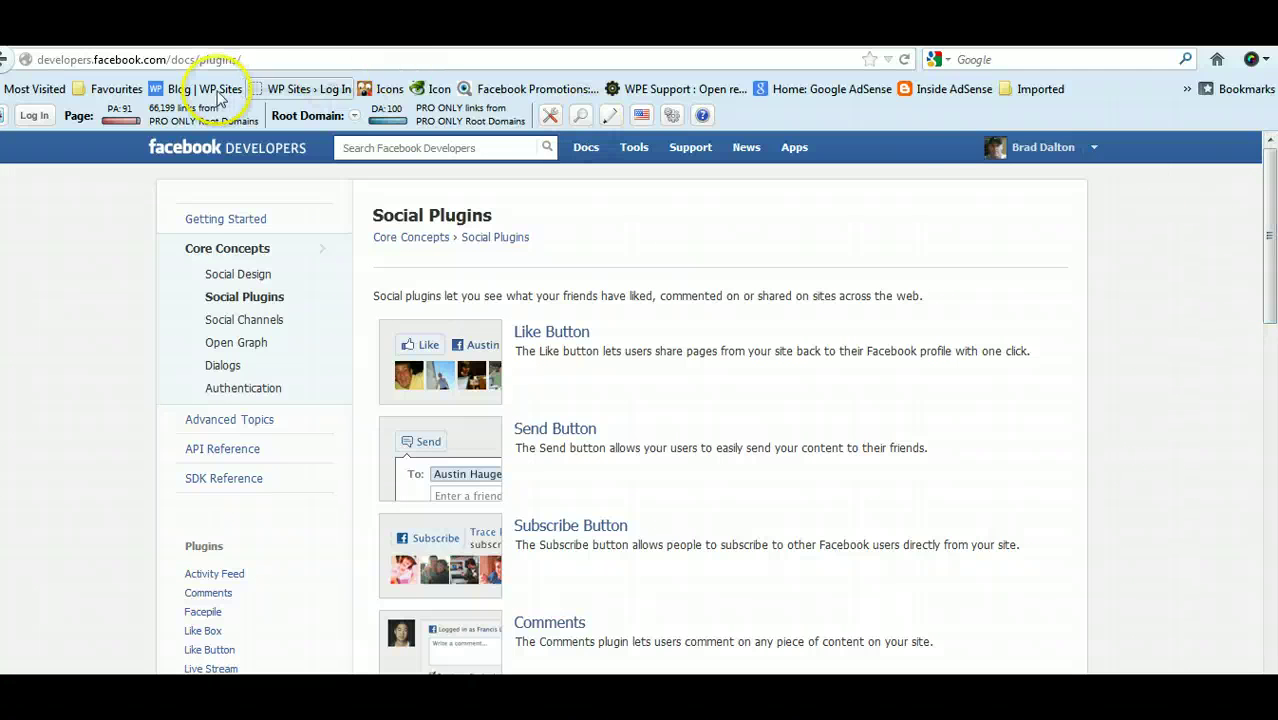
- Open the Like Box plugin's page from the list of Facebook social plugins and go to its configuration form
drag(1266, 214, 1273, 314)
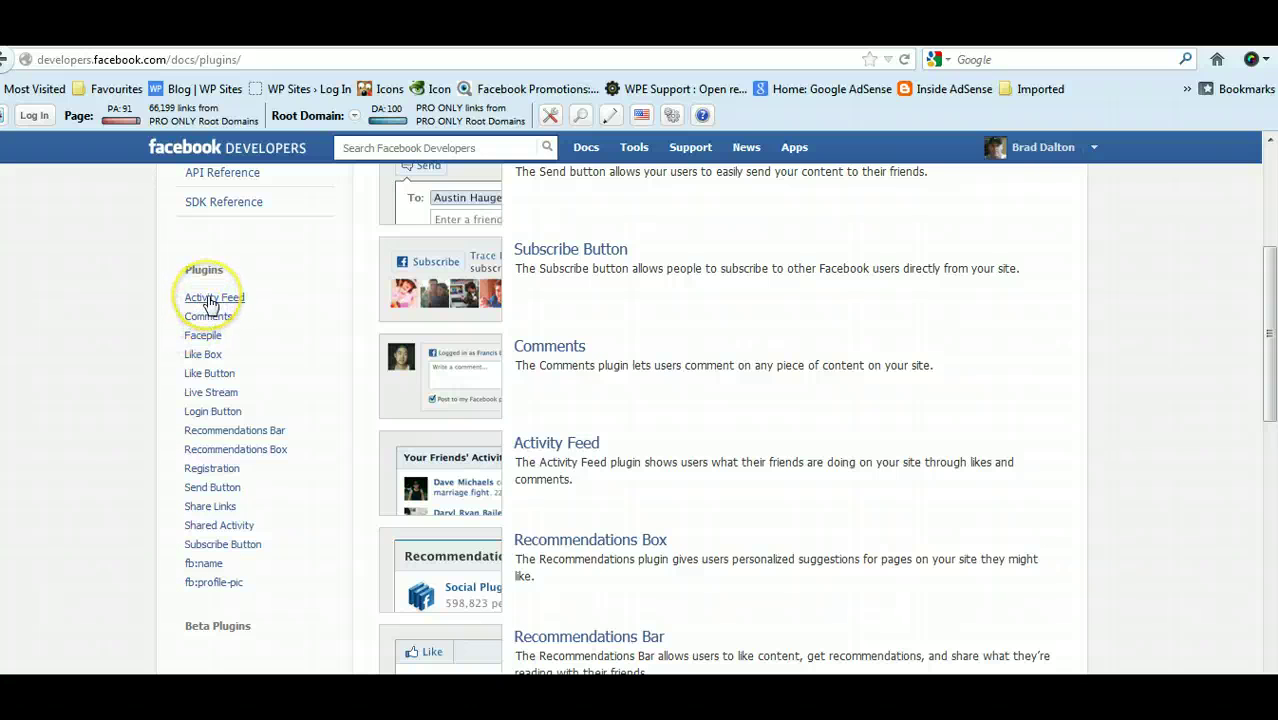
click(201, 357)
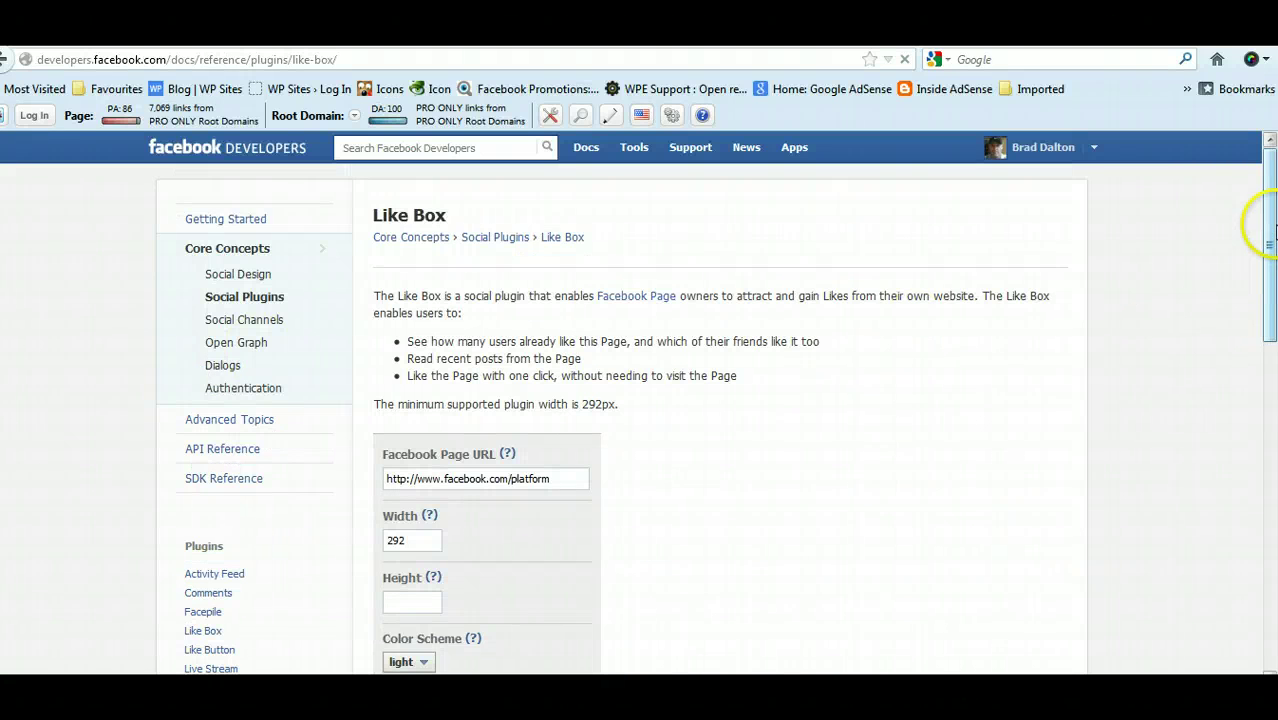
drag(1272, 220, 1270, 276)
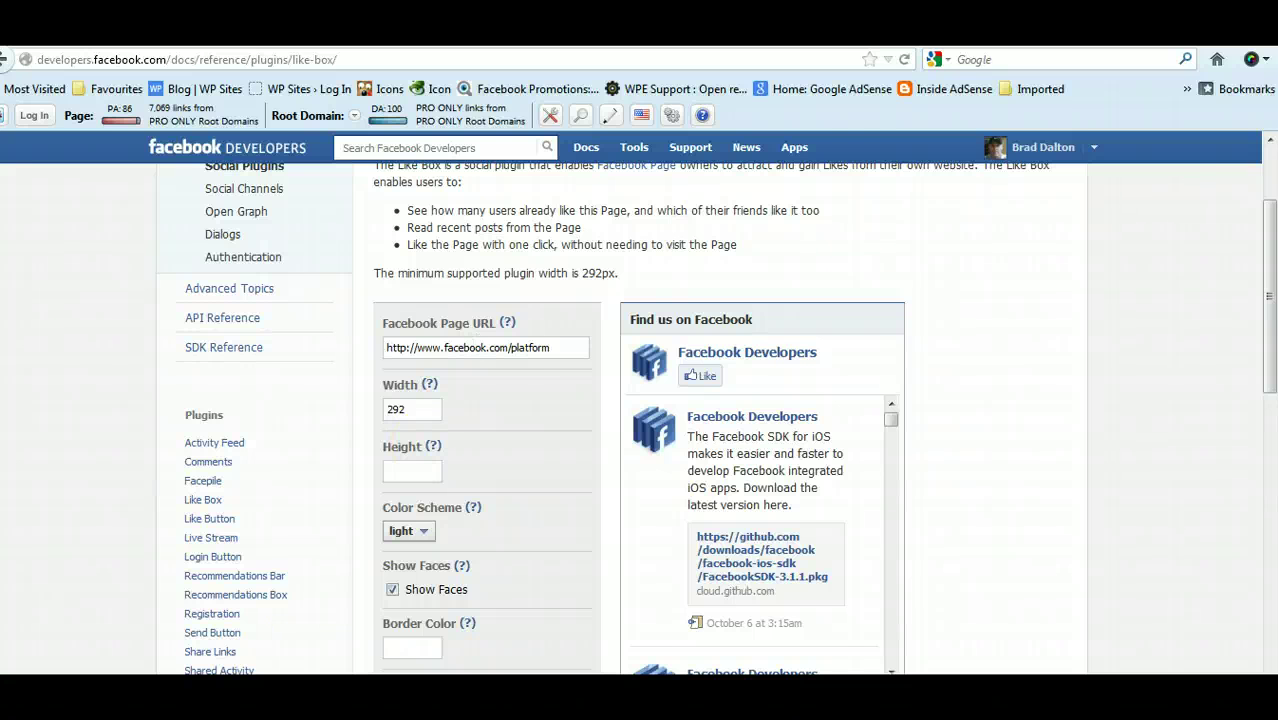
mouse_move(385, 670)
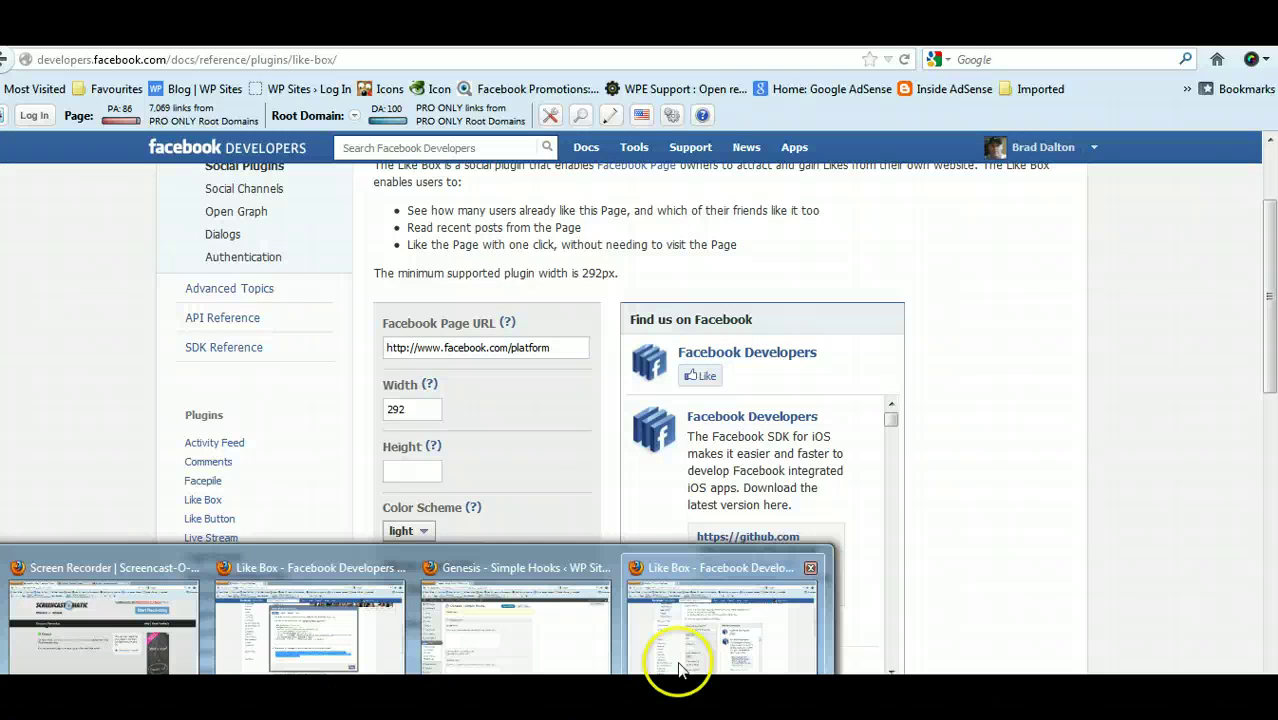
click(676, 668)
click(559, 350)
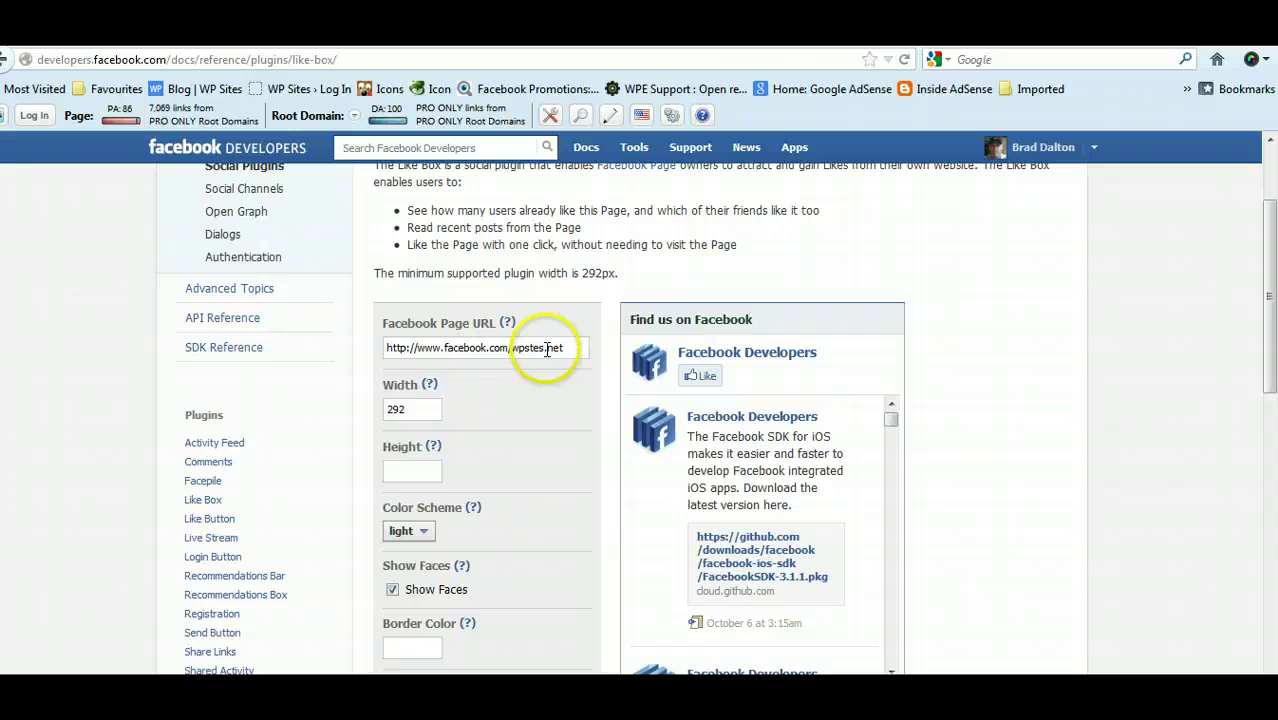
click(429, 412)
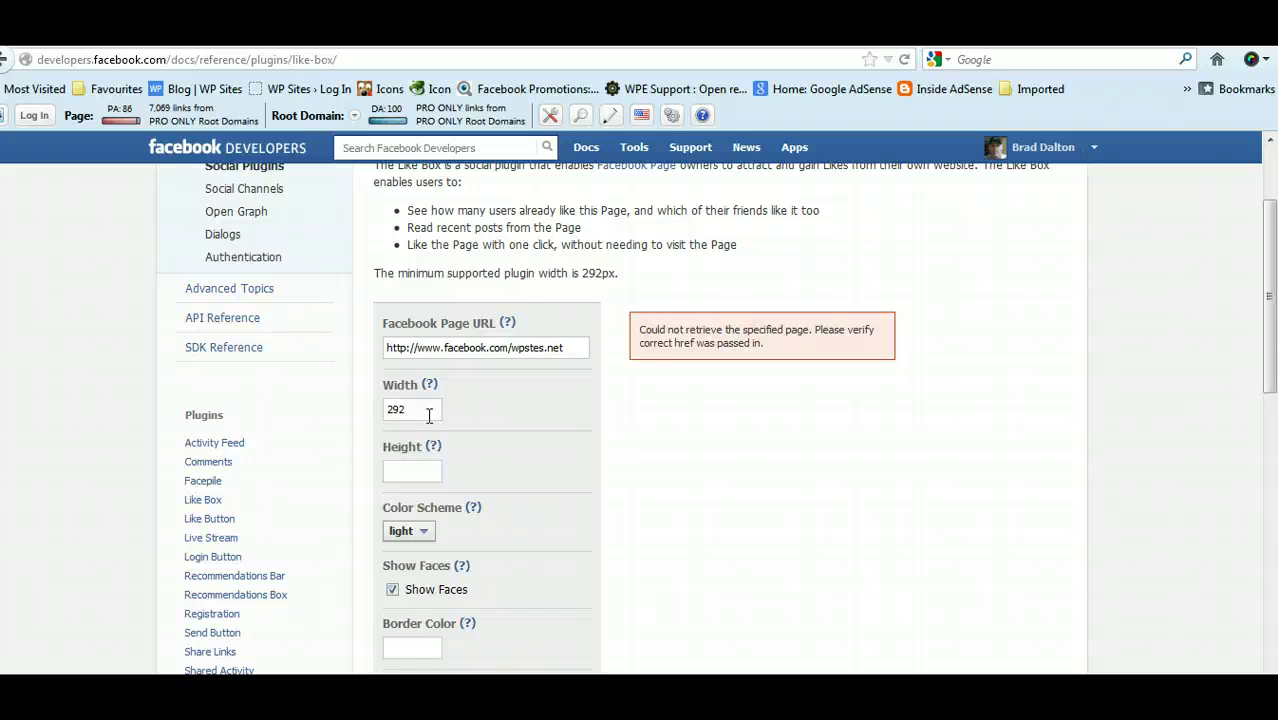
click(421, 418)
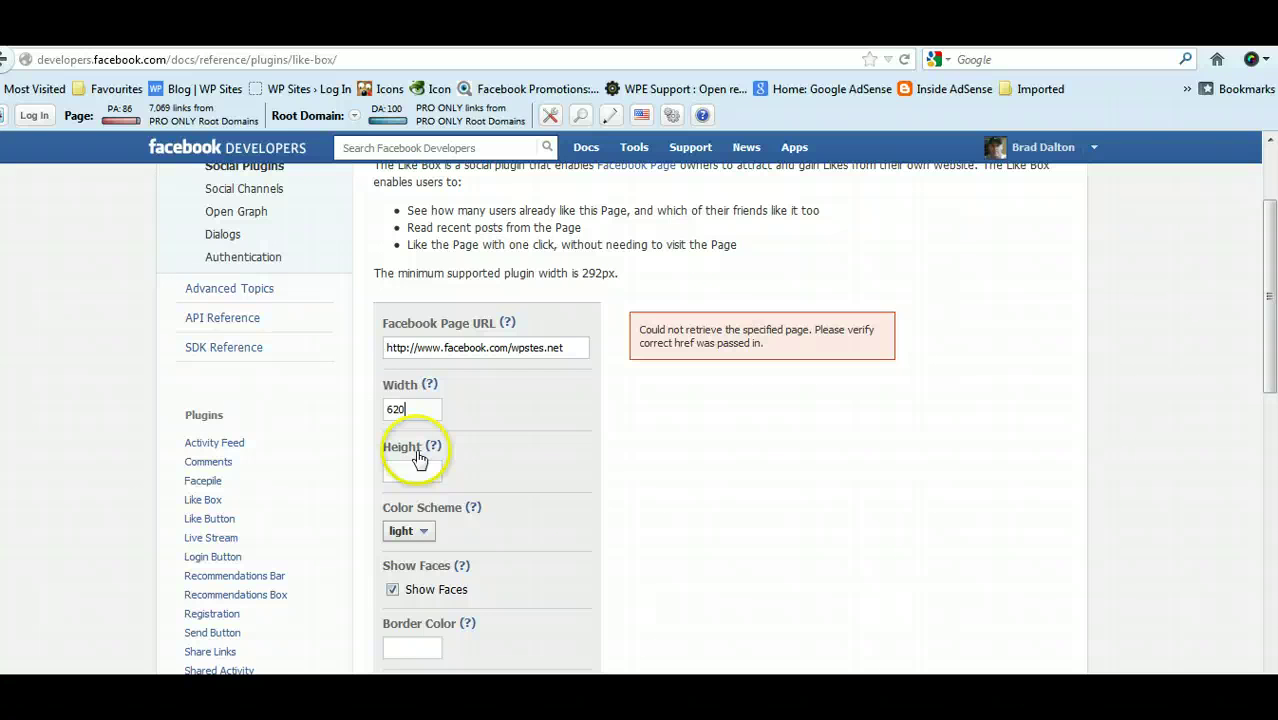
click(405, 468)
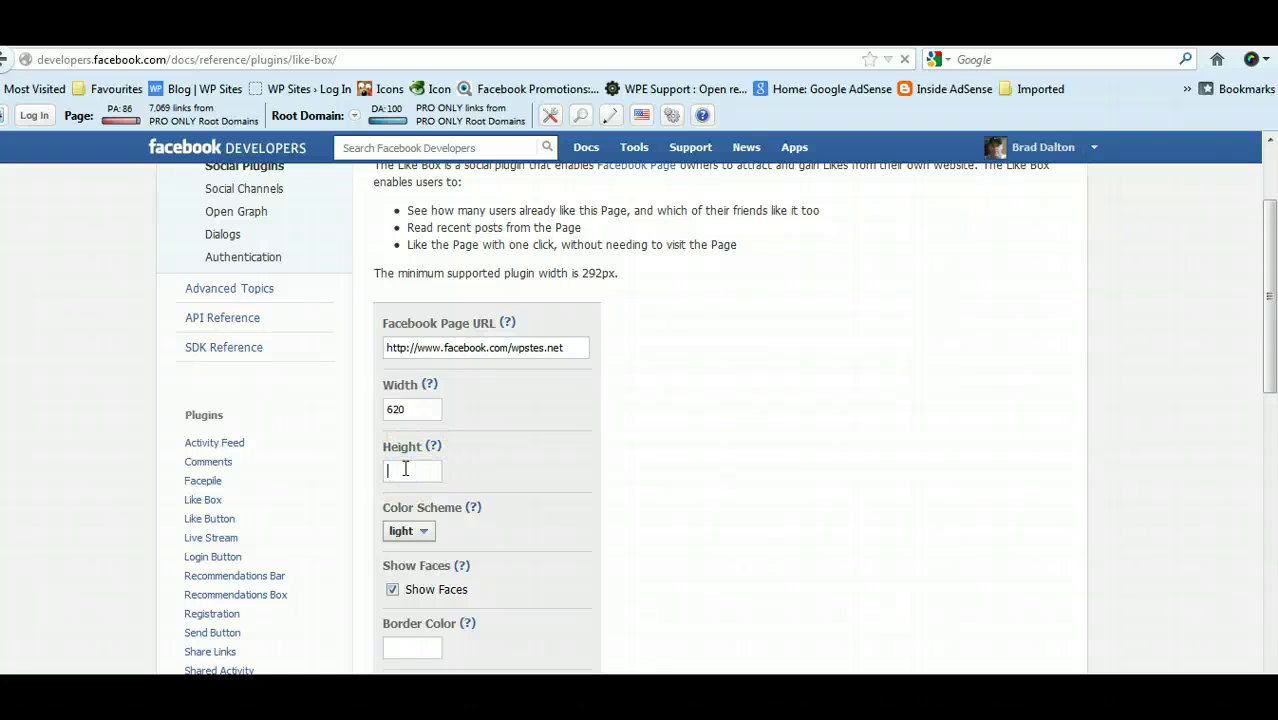
text(220)
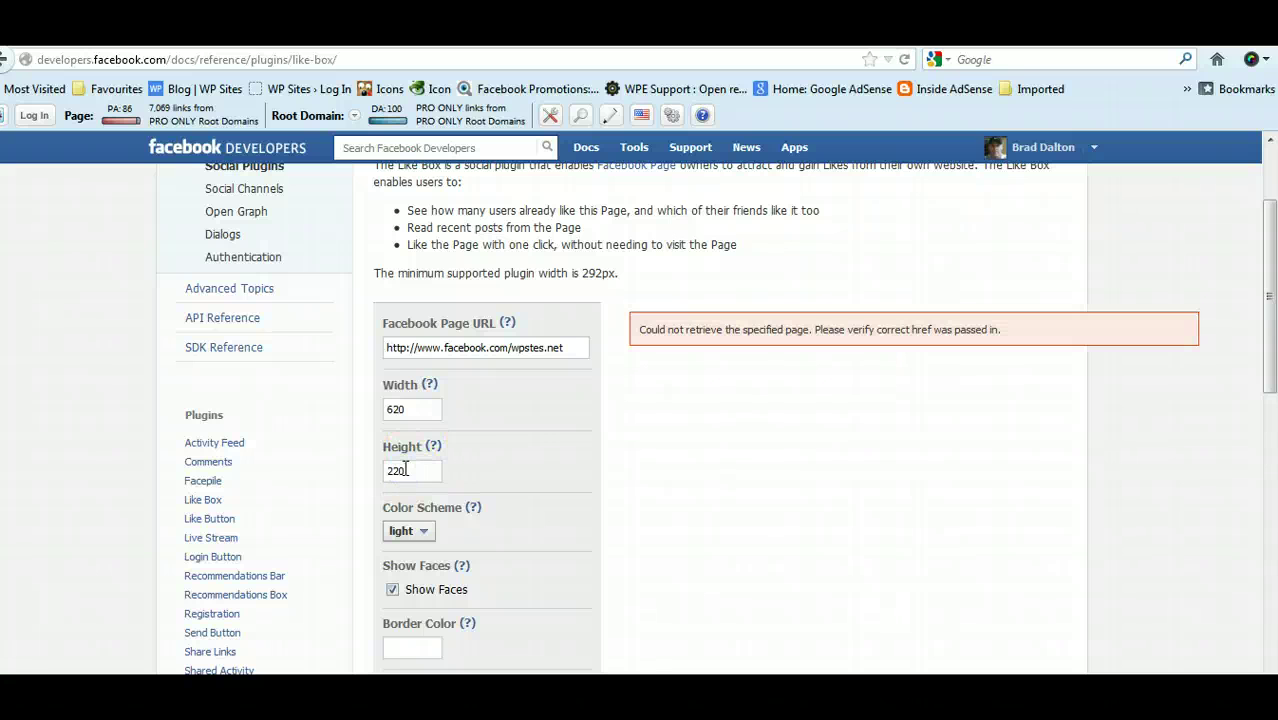
click(408, 648)
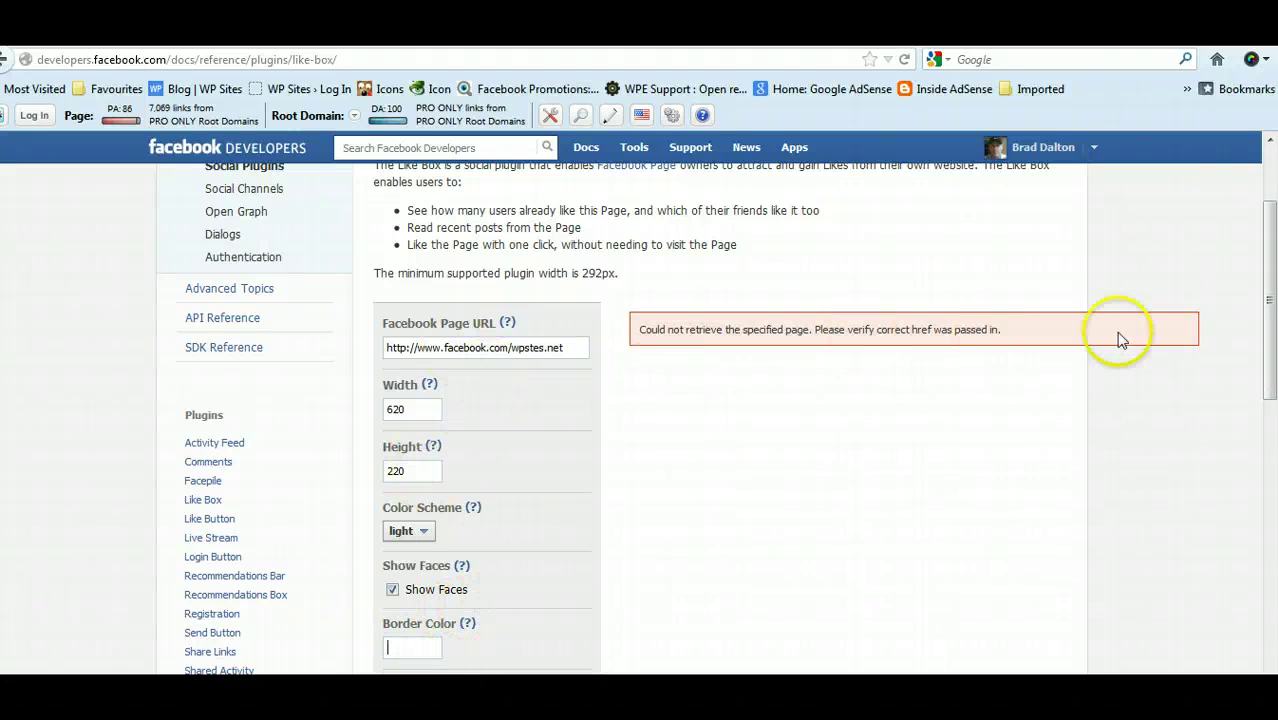
drag(1270, 290, 1268, 316)
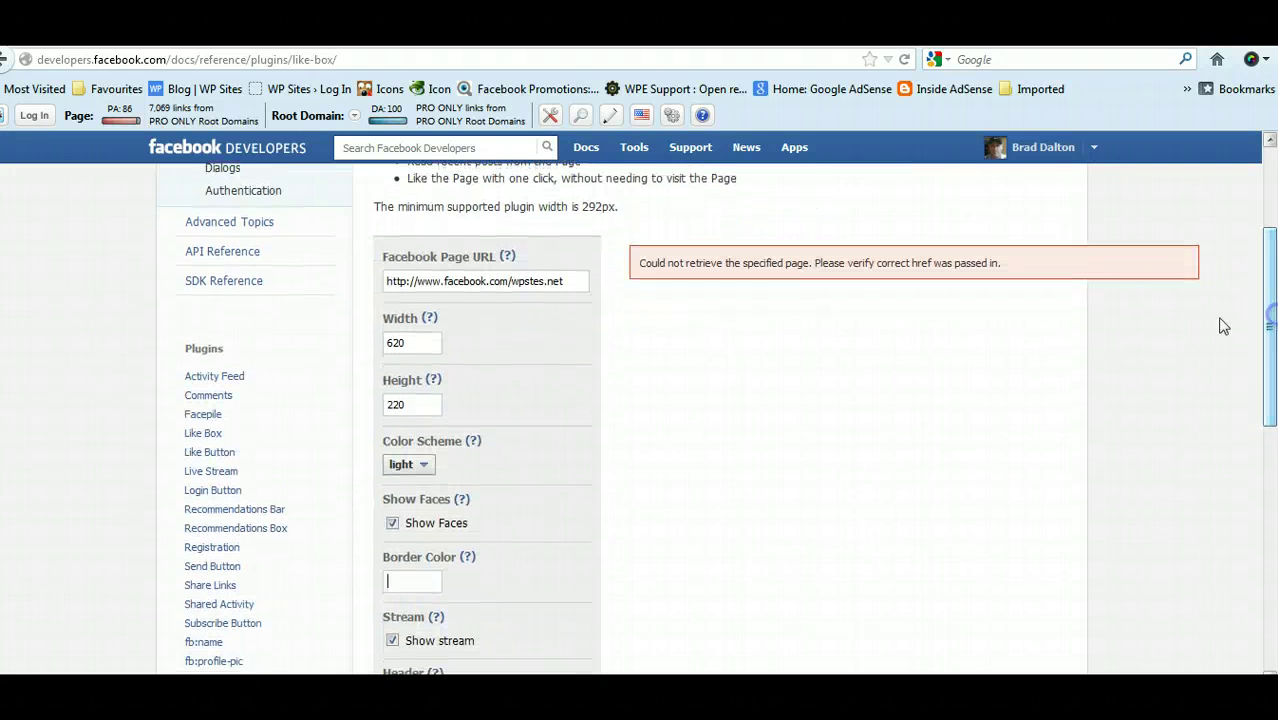
click(530, 283)
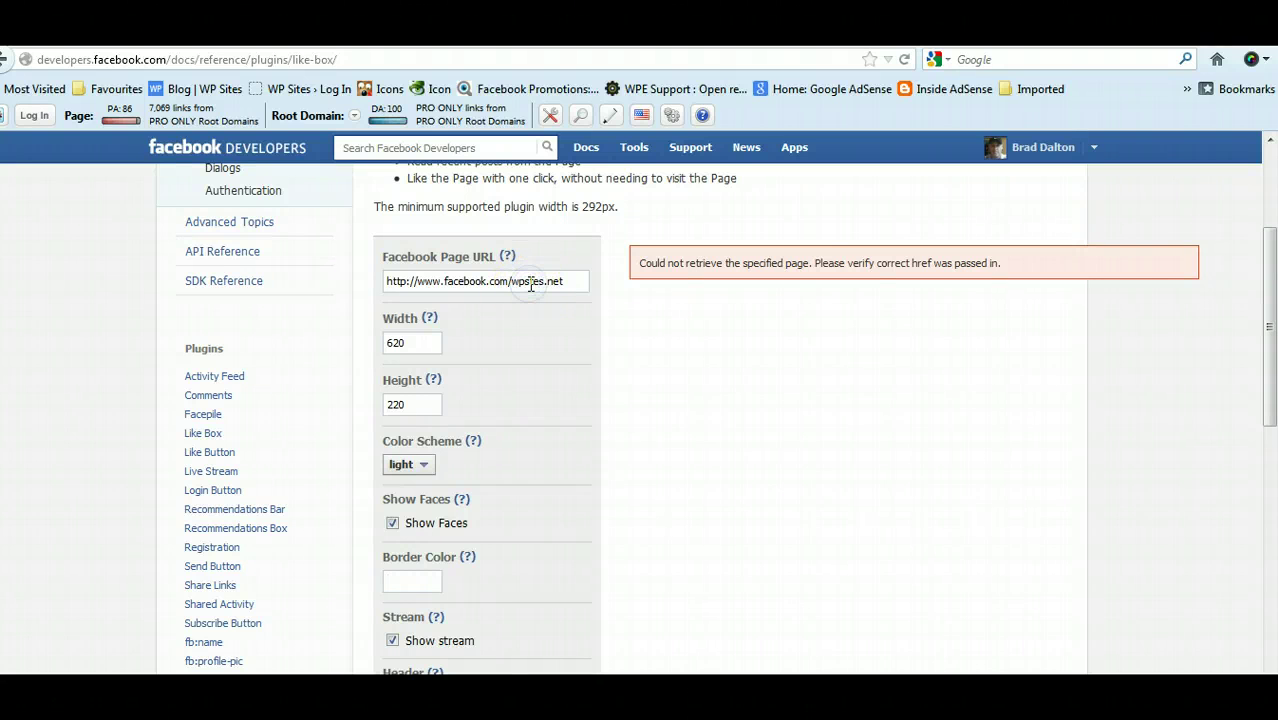
click(425, 402)
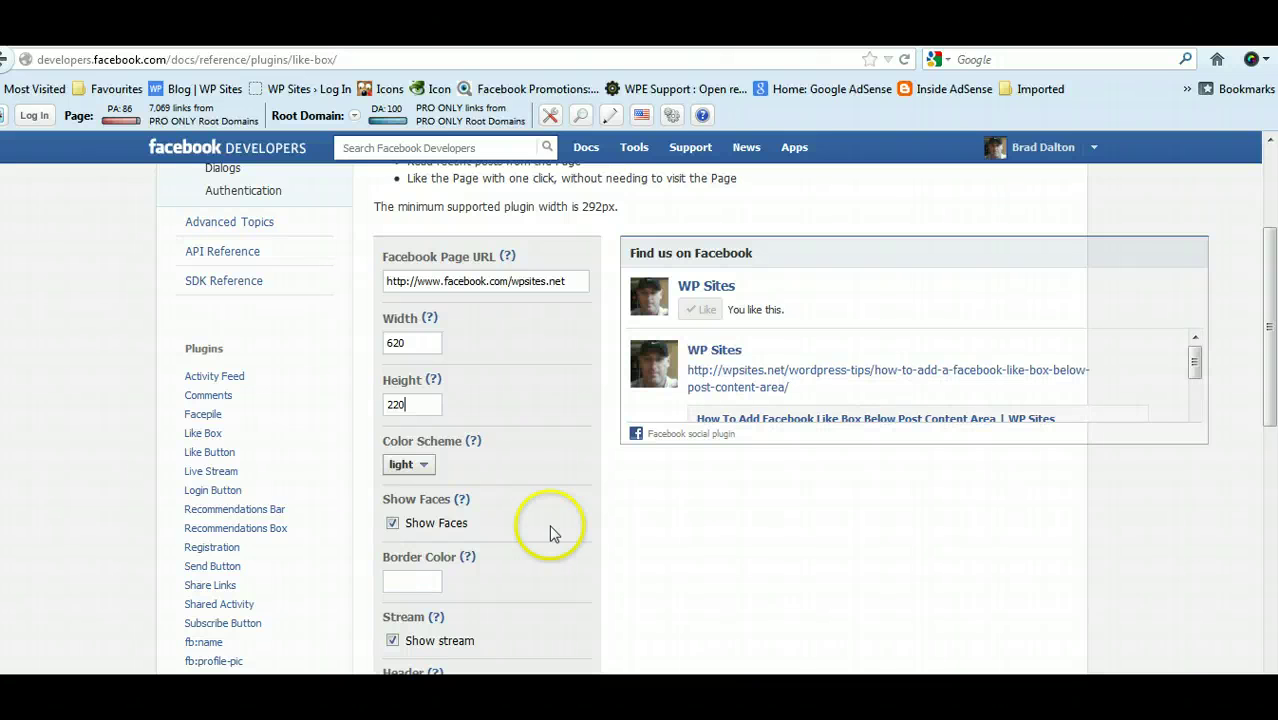
- Turn off the stream display for the Like Box and set its width to 630
drag(1264, 256, 1271, 398)
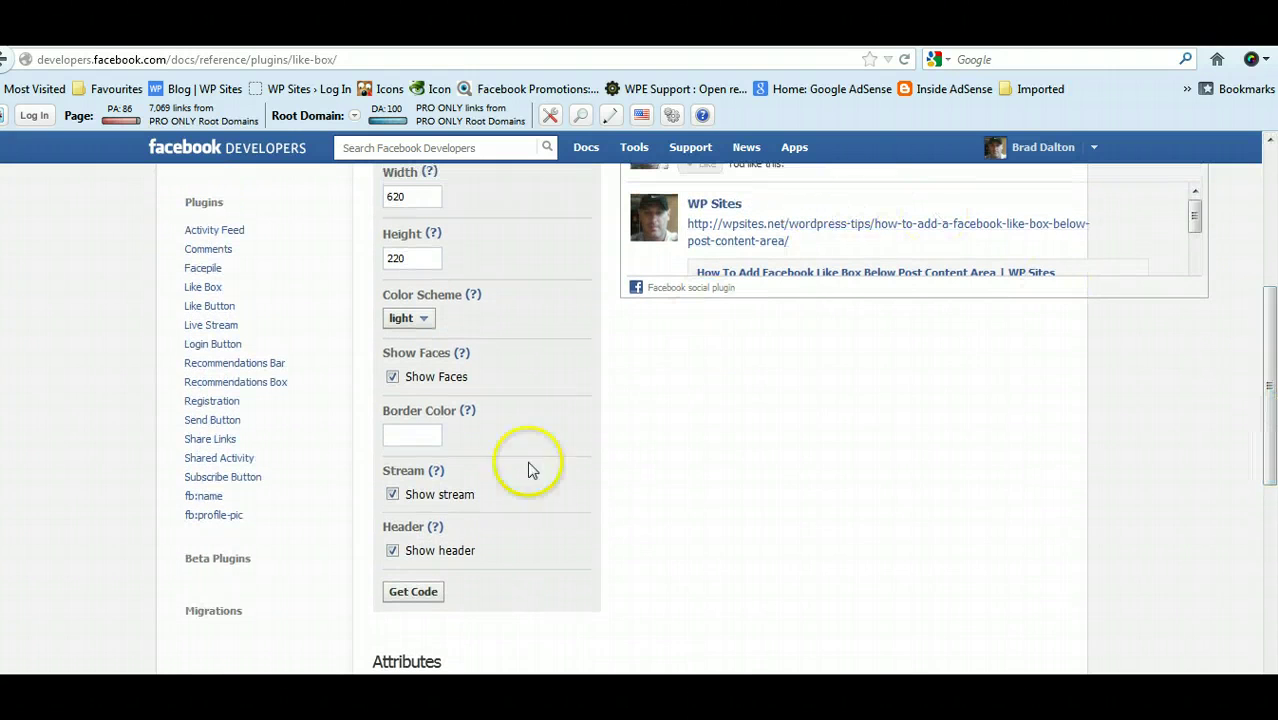
click(392, 495)
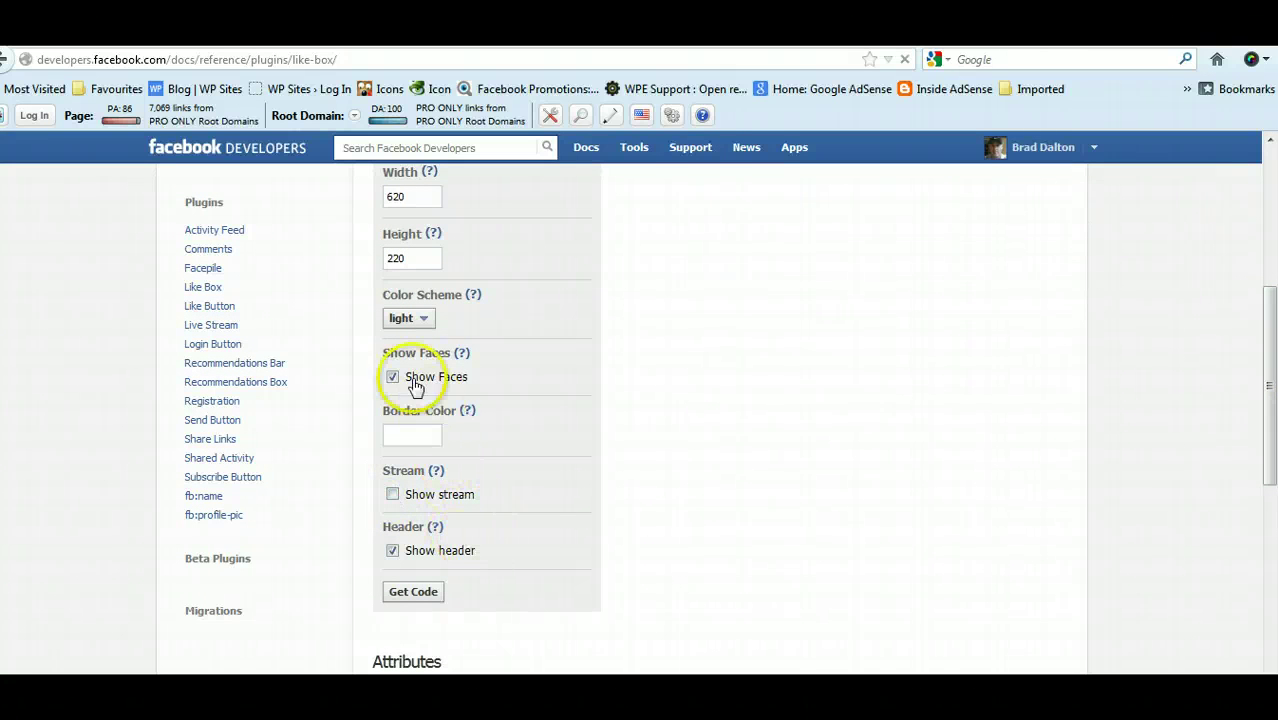
drag(1271, 410, 1273, 360)
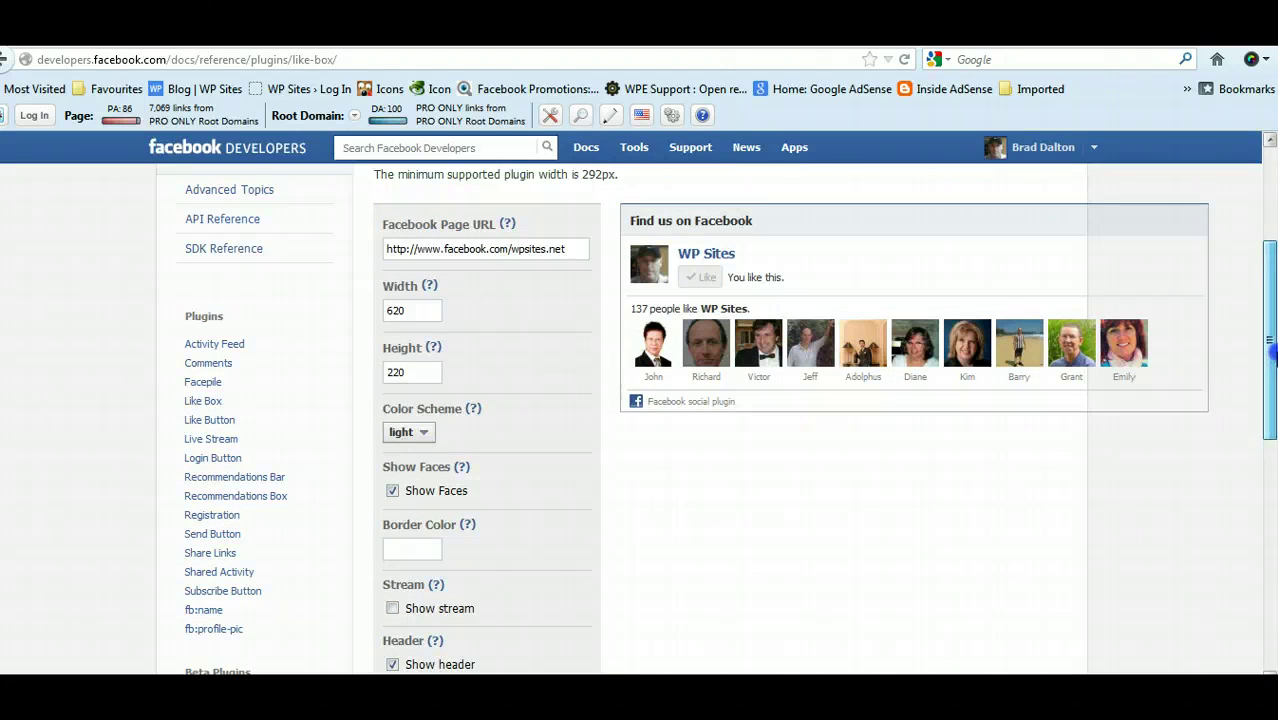
click(401, 310)
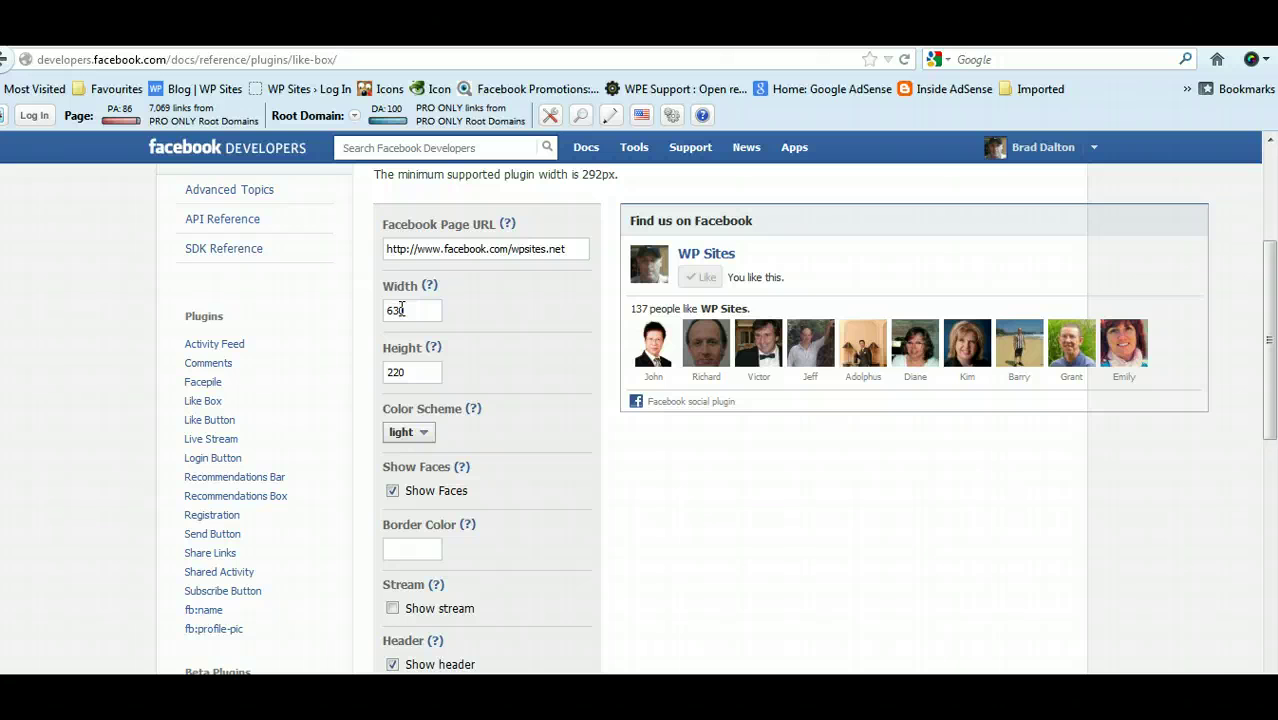
- Apply the new width to the Like Box preview and generate the plugin code
click(430, 552)
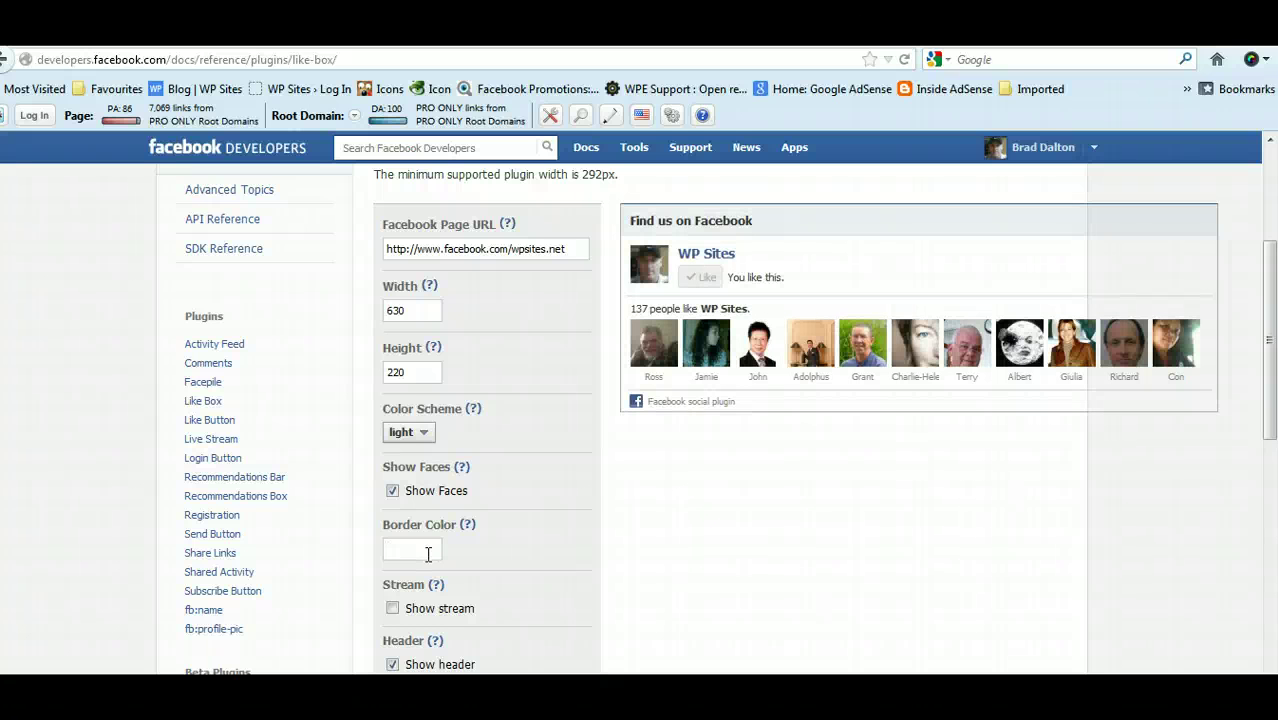
drag(1270, 340, 1274, 460)
click(413, 437)
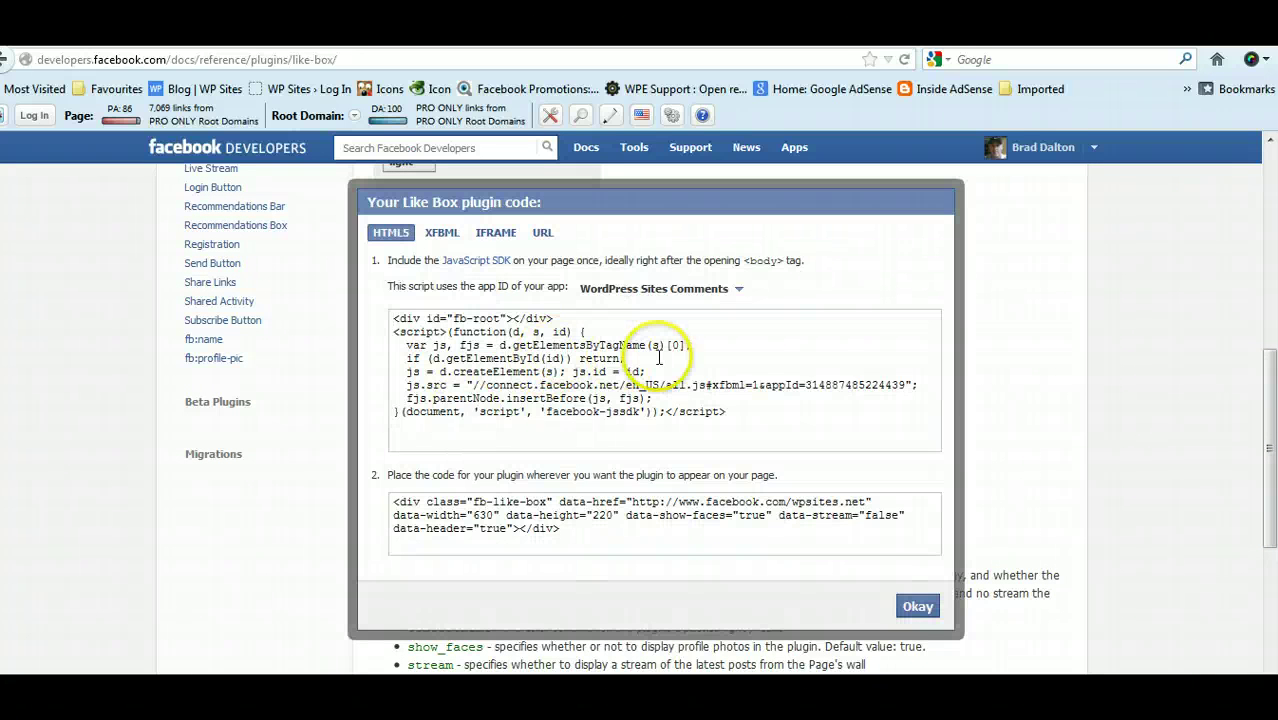
- Copy the whole JavaScript SDK script from part 1 of the HTML5 plugin code
drag(395, 320, 716, 432)
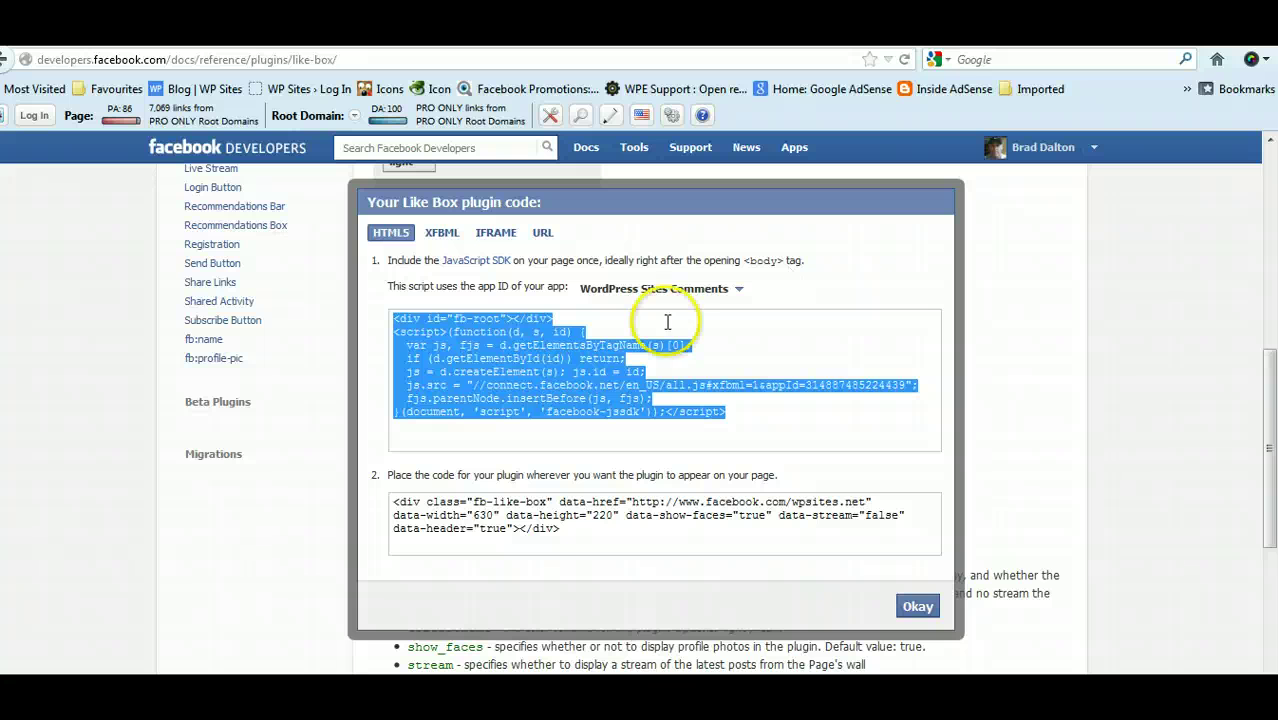
click(512, 370)
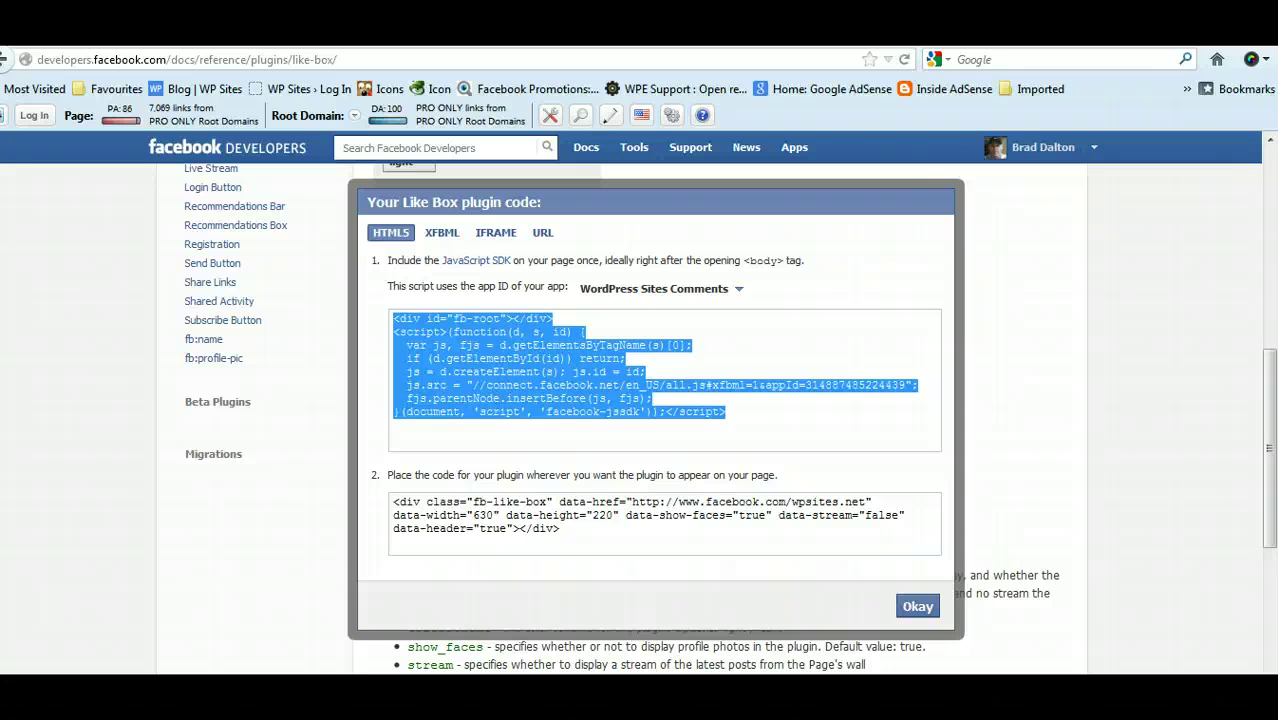
right_click(520, 362)
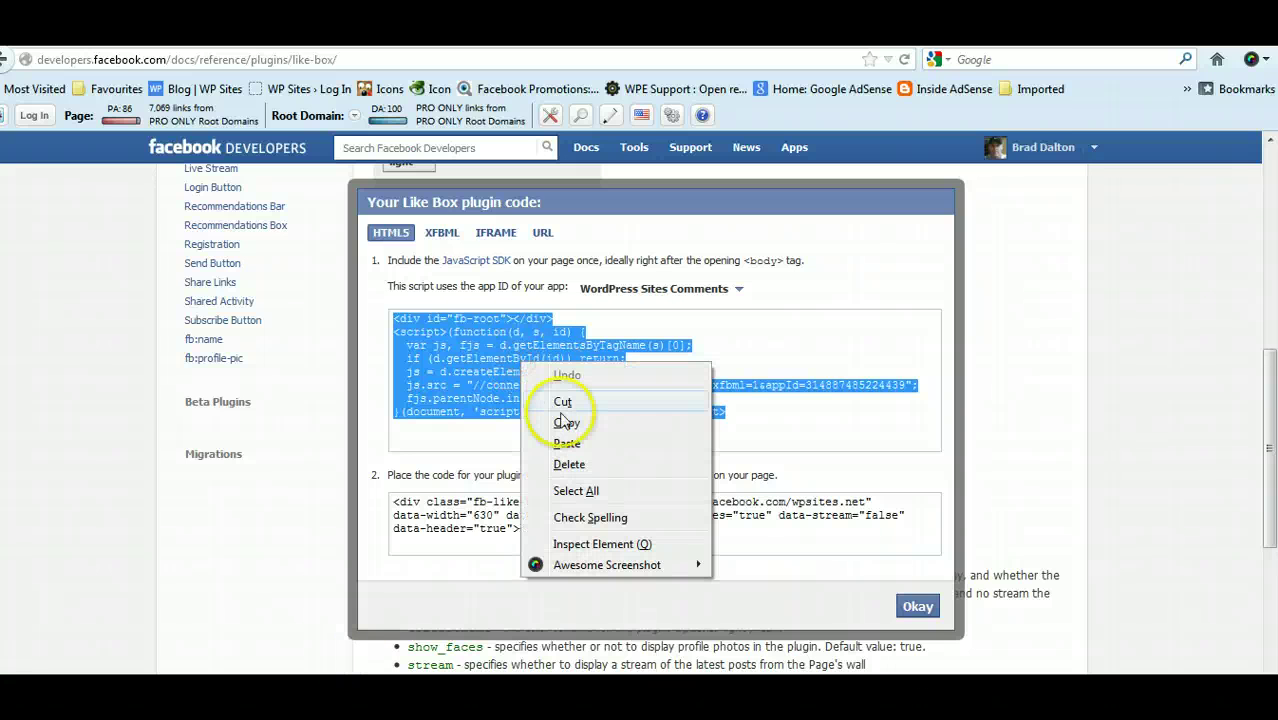
click(566, 422)
- Switch to the Genesis Simple Hooks settings and check the script in the genesis_before hook against the Like Box SDK code
click(230, 702)
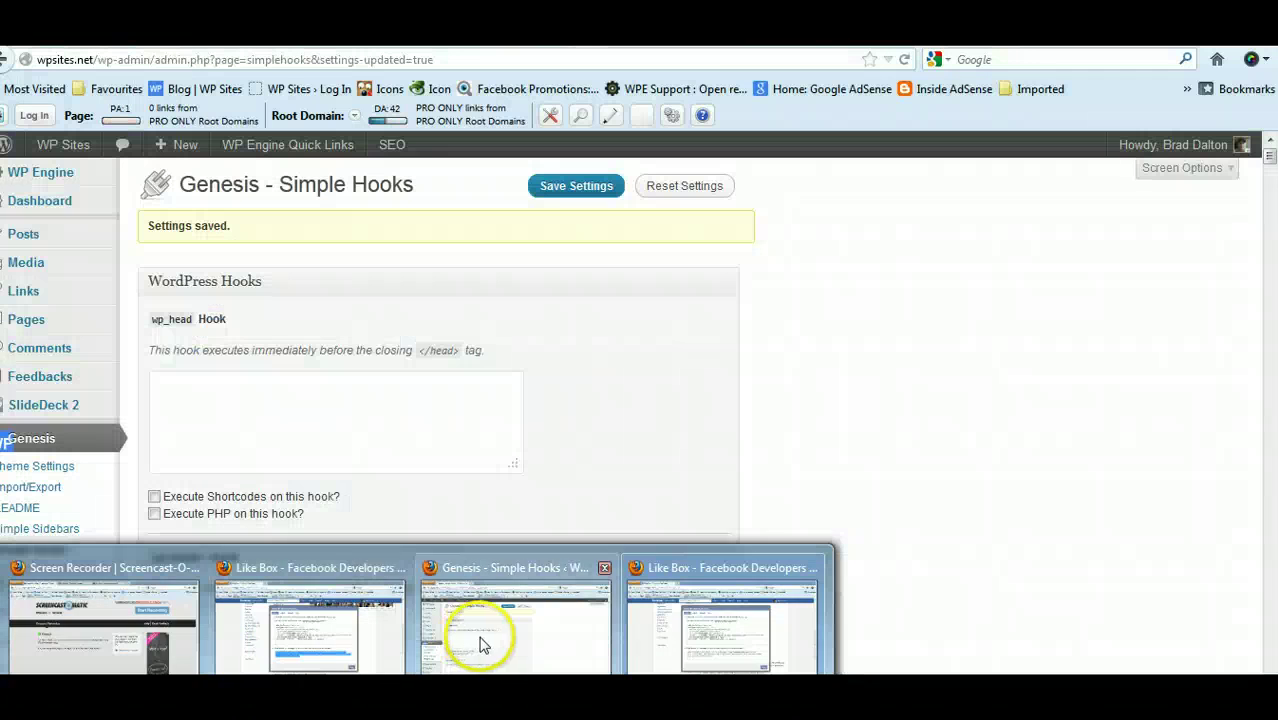
click(480, 636)
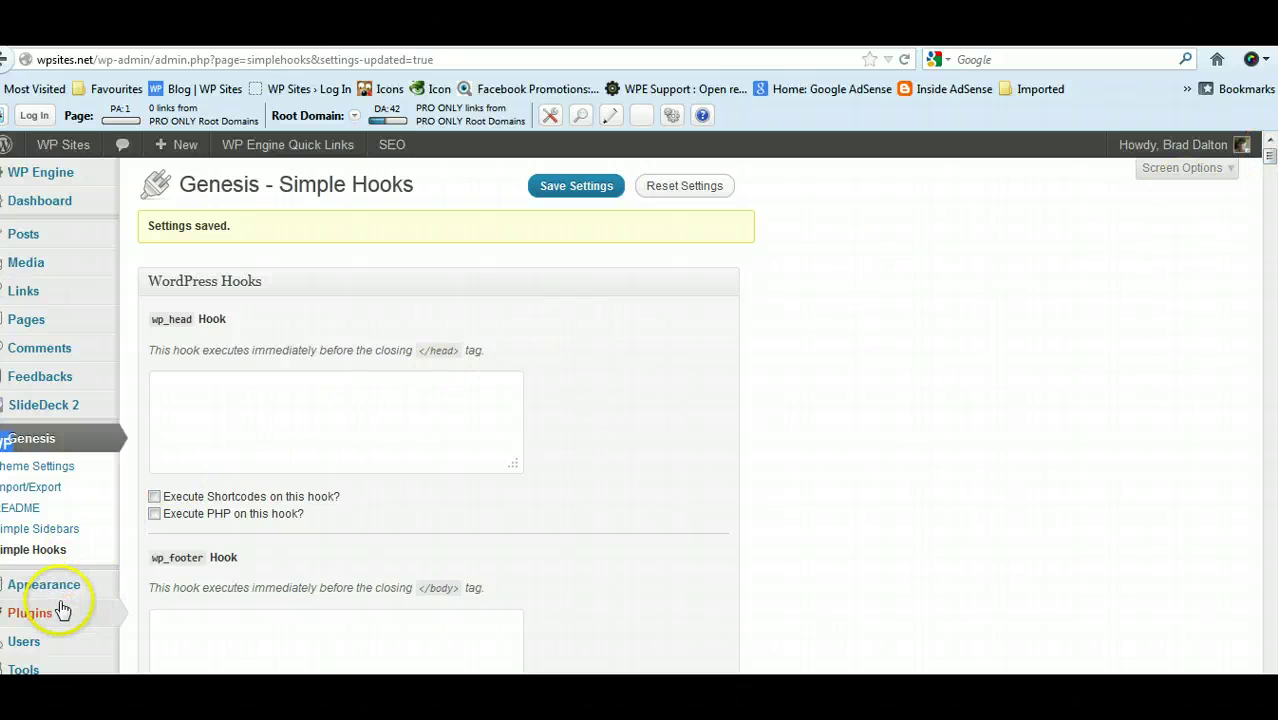
mouse_move(58, 614)
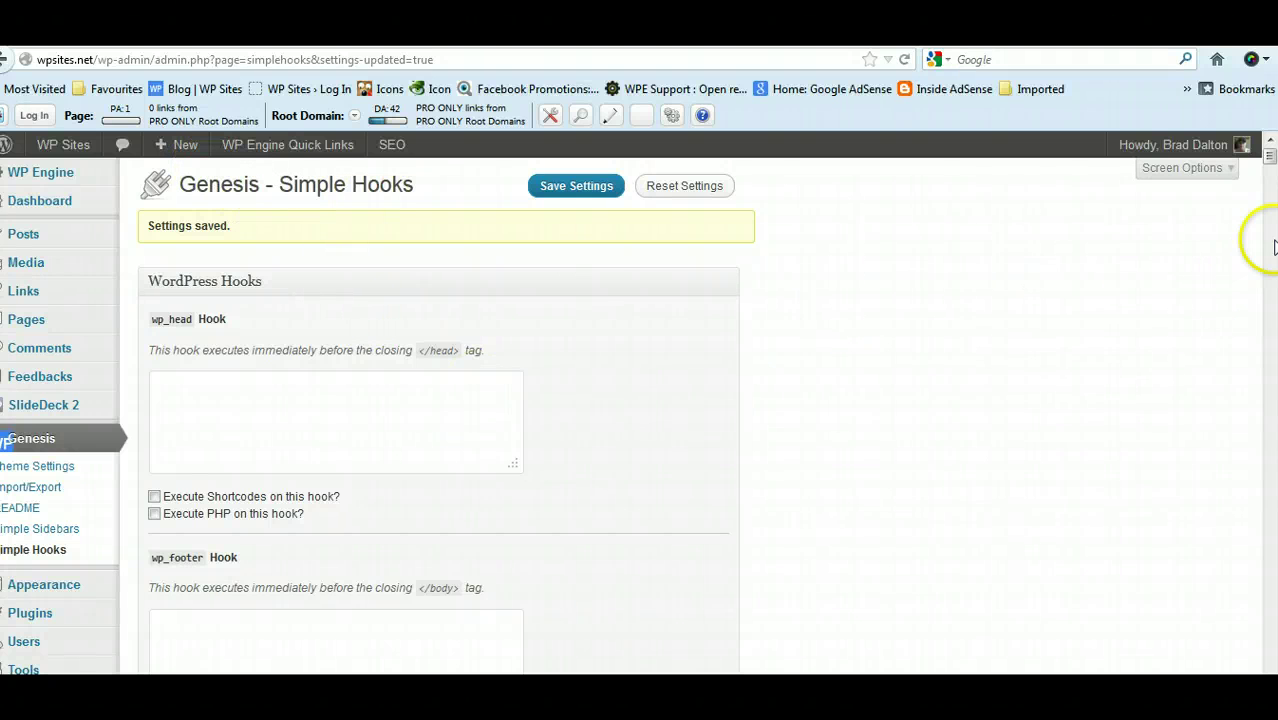
drag(1271, 160, 1271, 201)
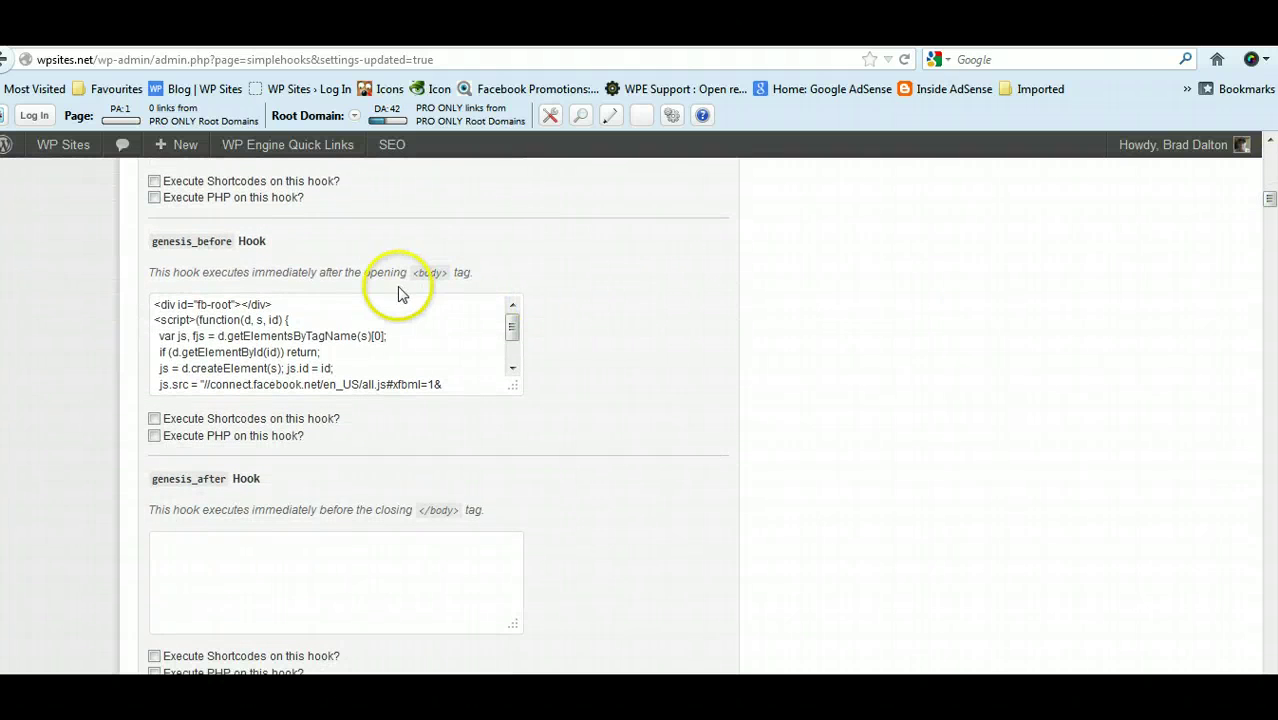
mouse_move(417, 700)
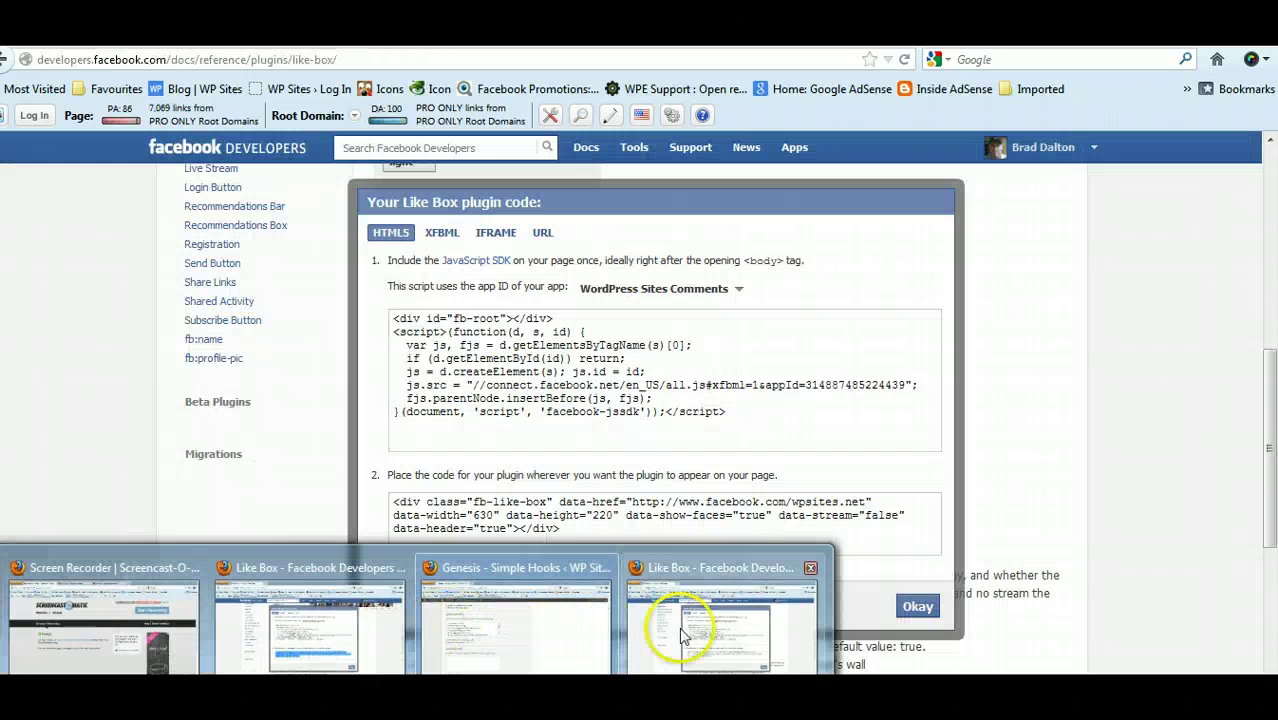
click(680, 625)
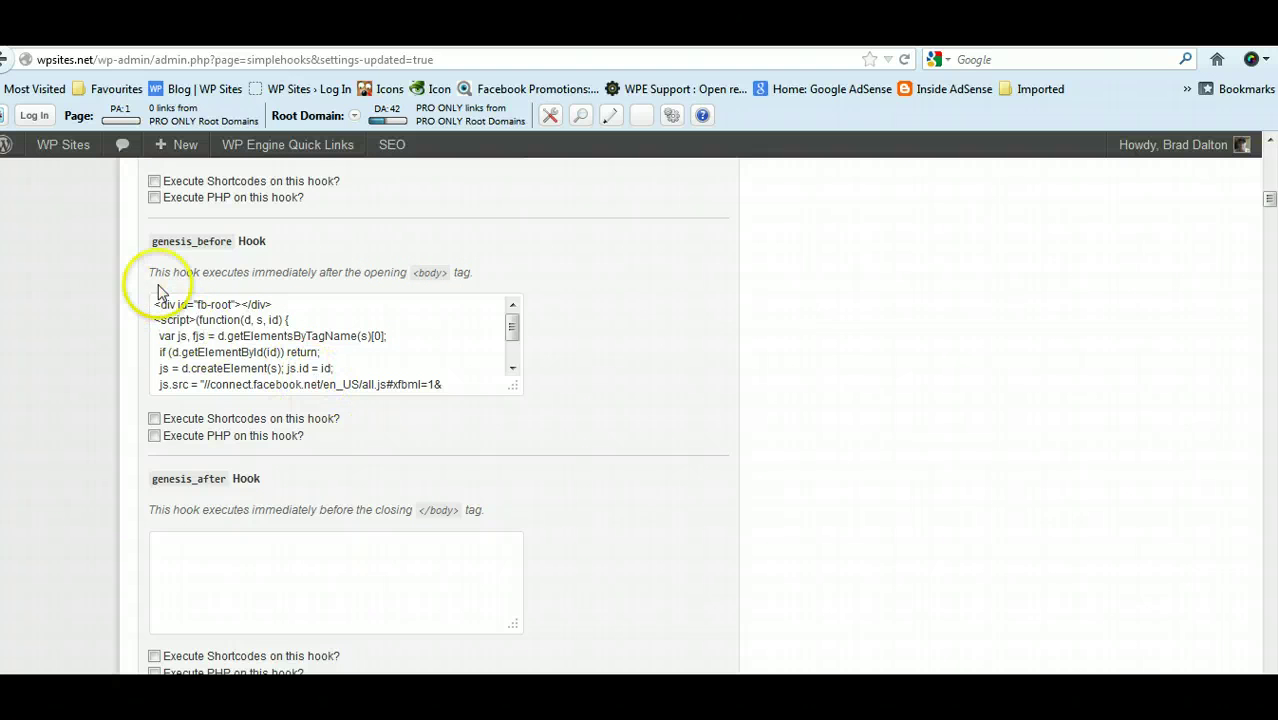
drag(1270, 200, 1270, 152)
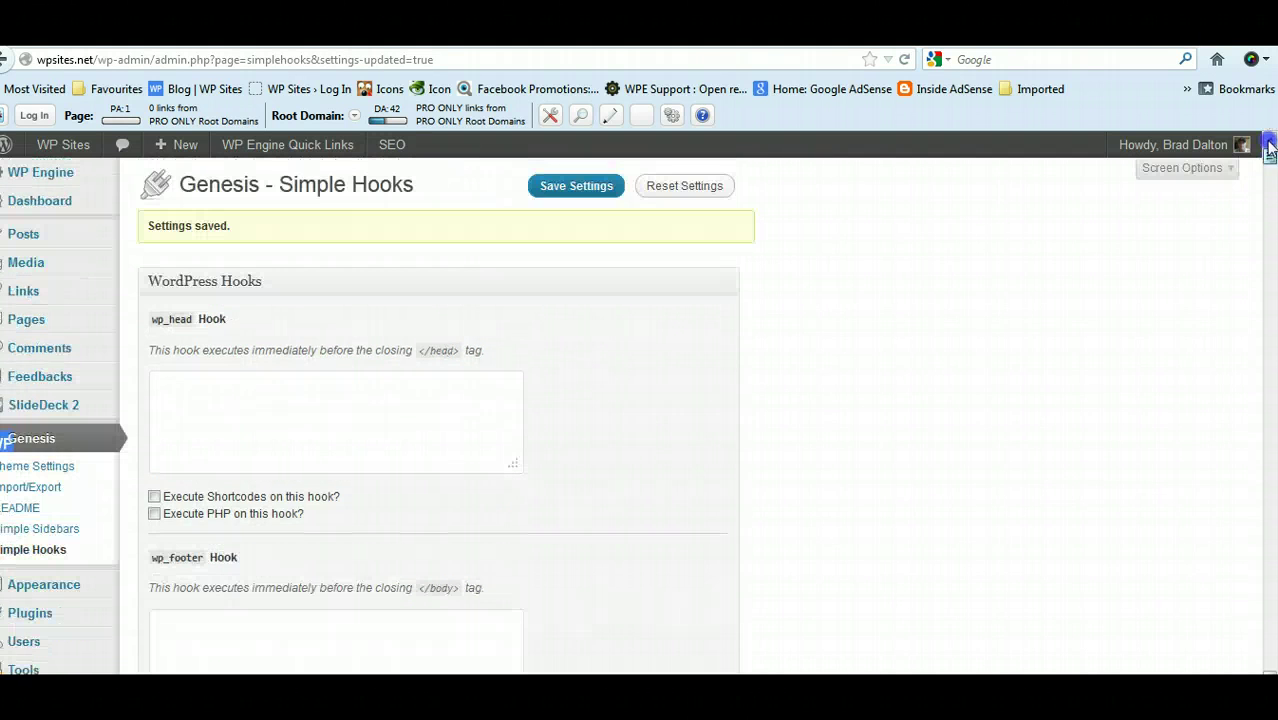
- Return to the Like Box plugin code and copy the complete fb-like-box div from part 2
key(super+d)
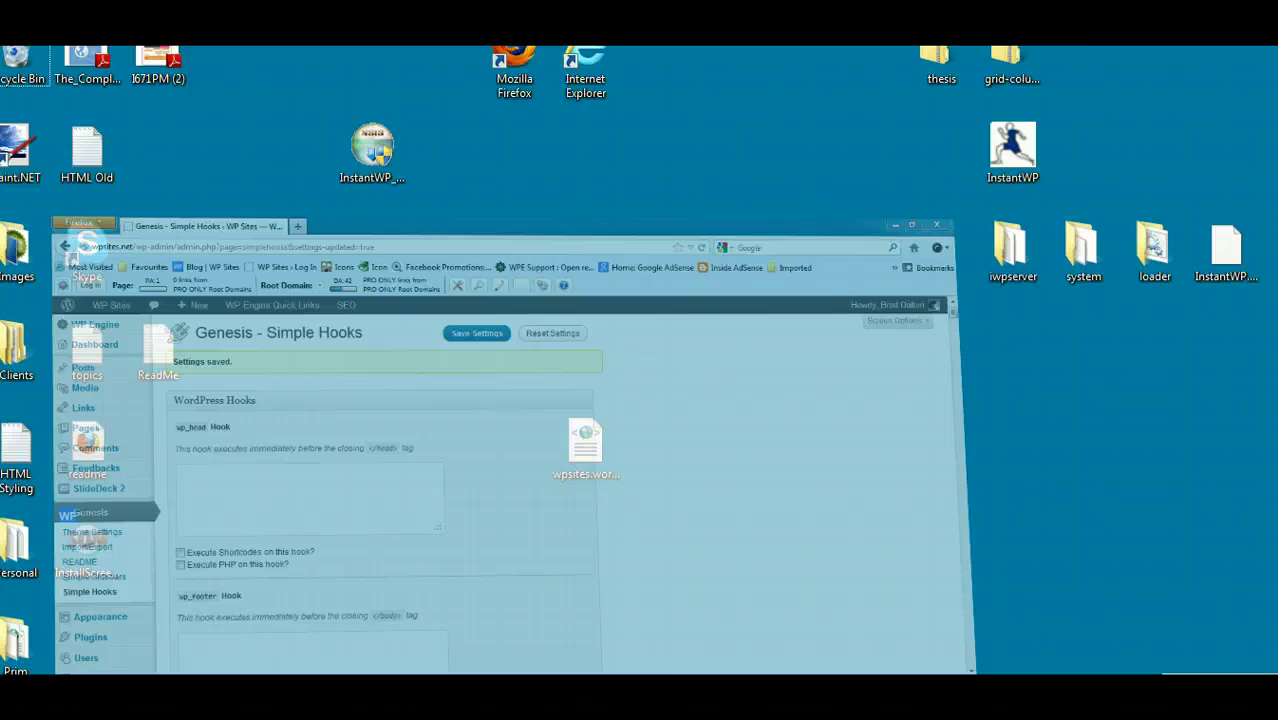
mouse_move(418, 662)
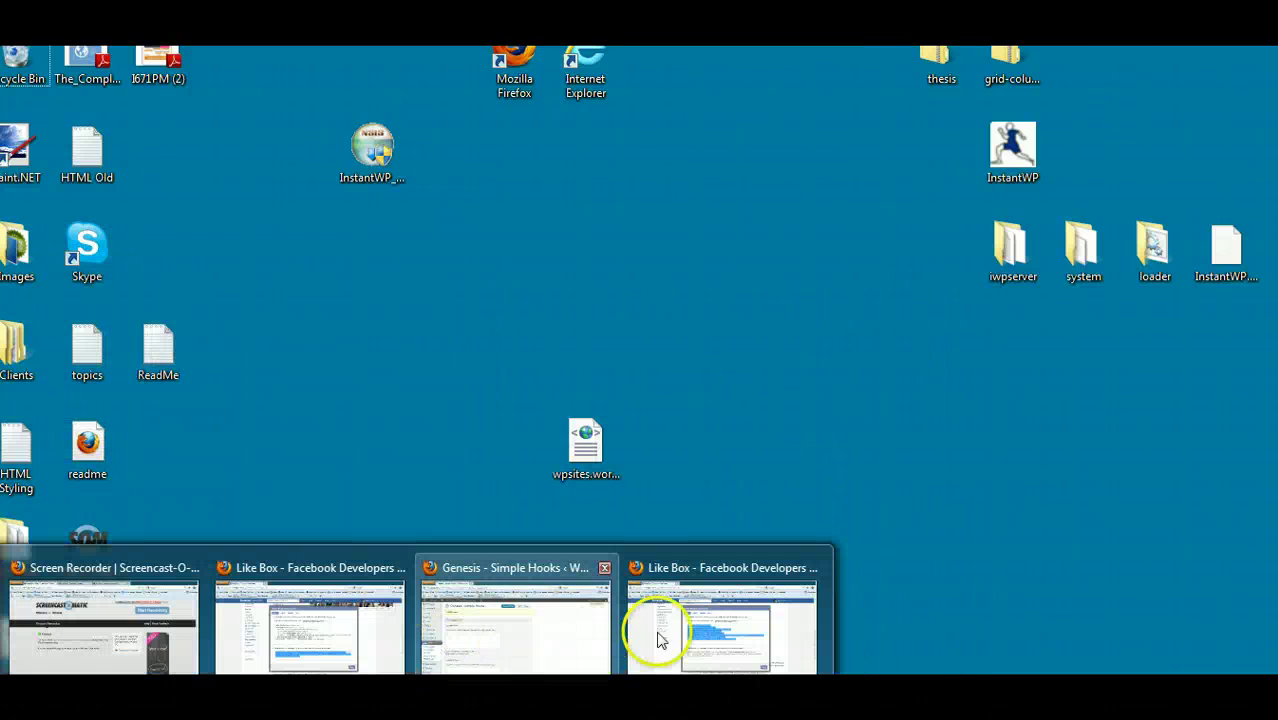
click(670, 632)
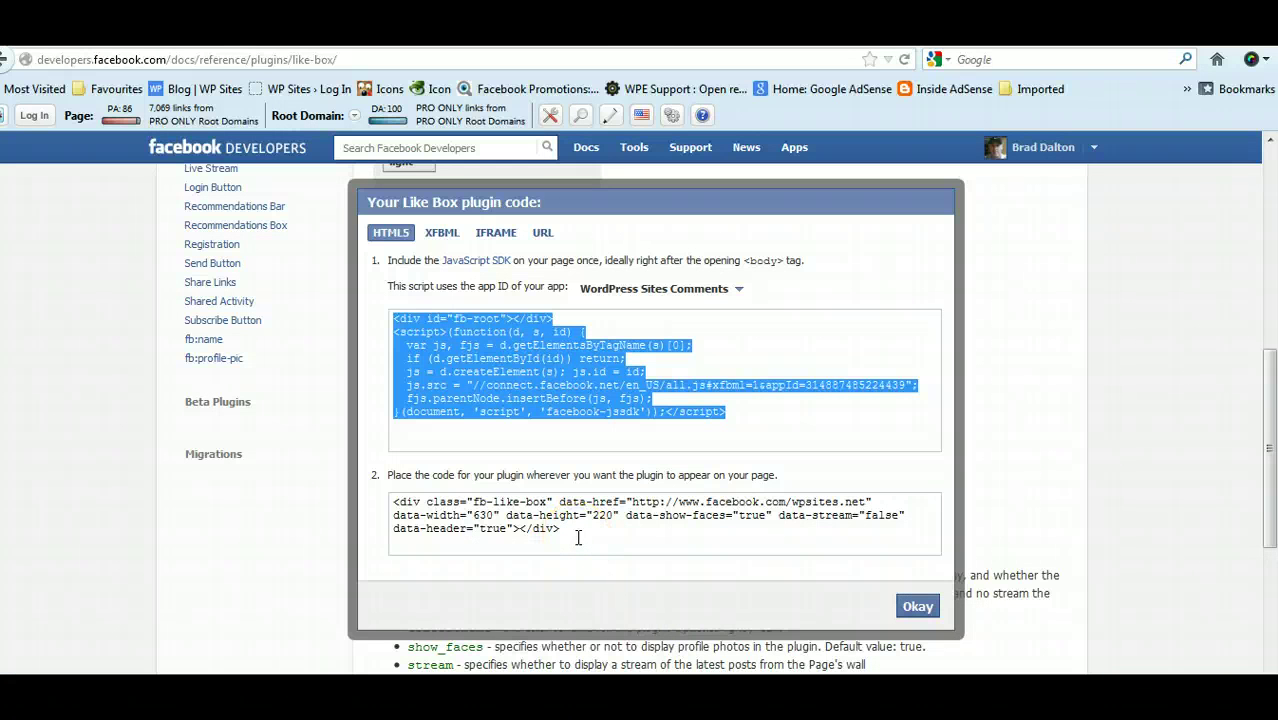
drag(578, 538, 365, 488)
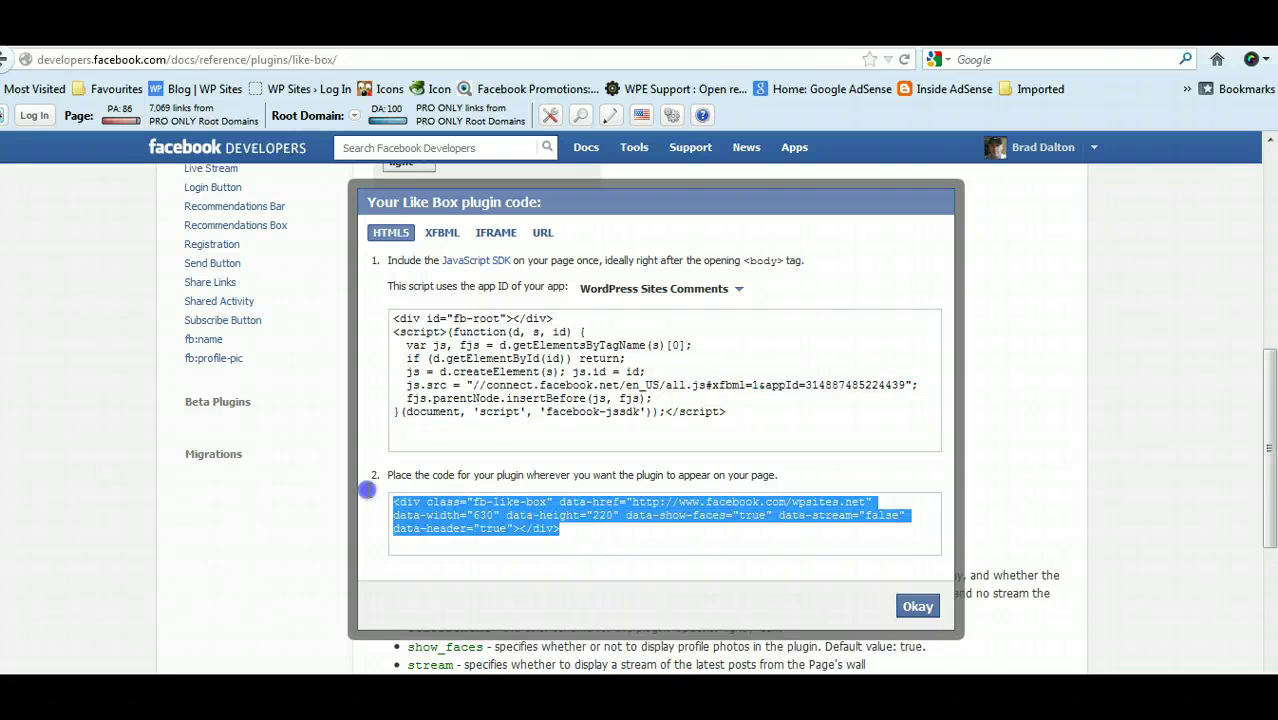
right_click(432, 514)
click(483, 577)
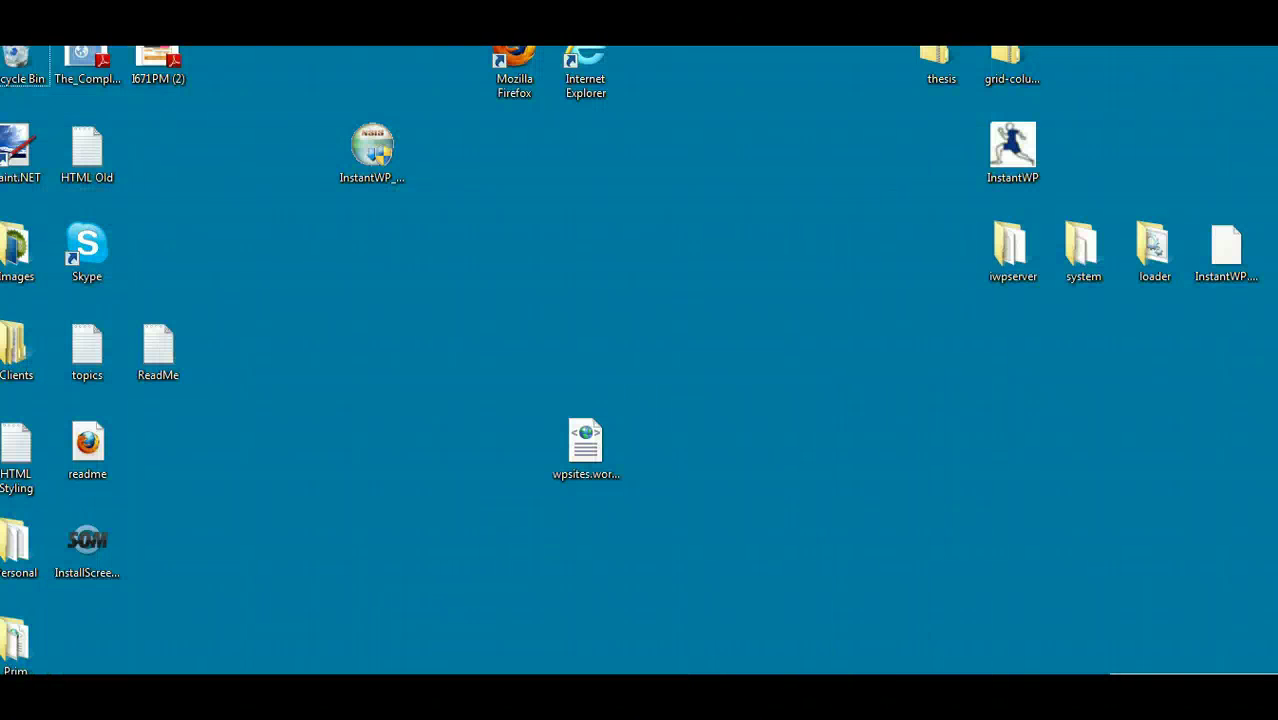
- Switch to the Genesis Simple Hooks settings and examine the Like Box div in the genesis_after_post_content hook and the hooks around it
mouse_move(308, 663)
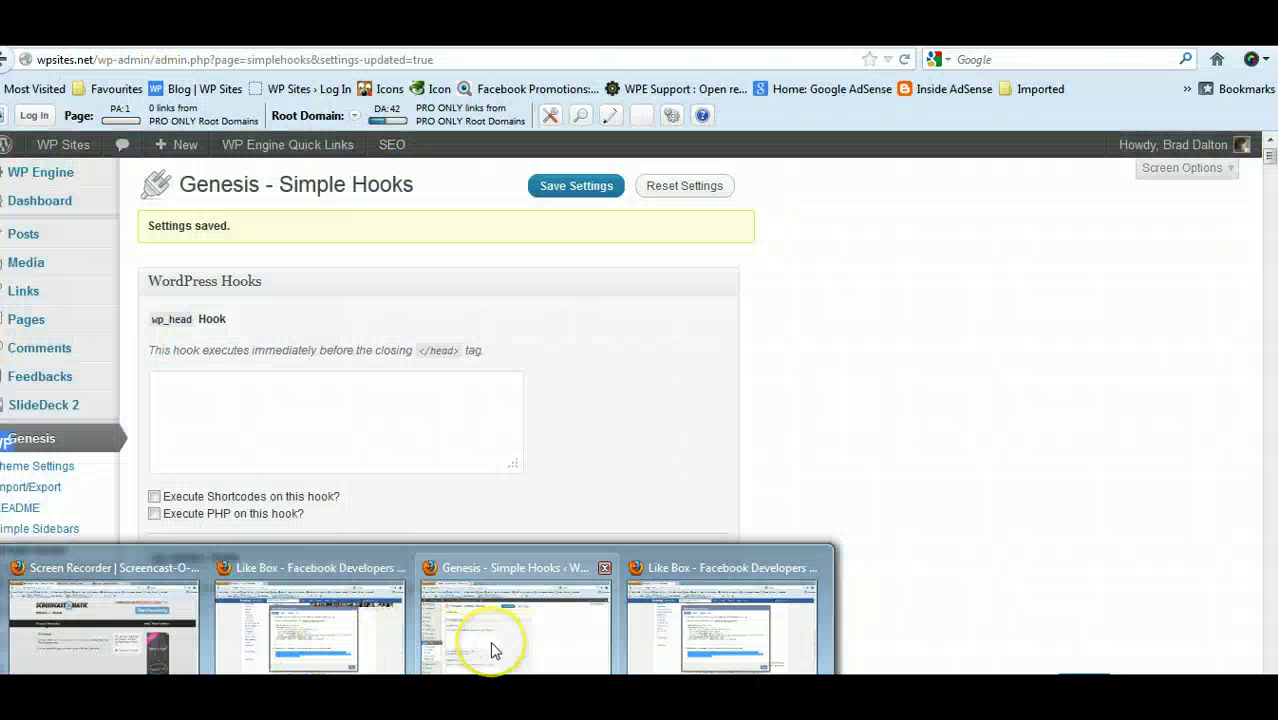
click(490, 645)
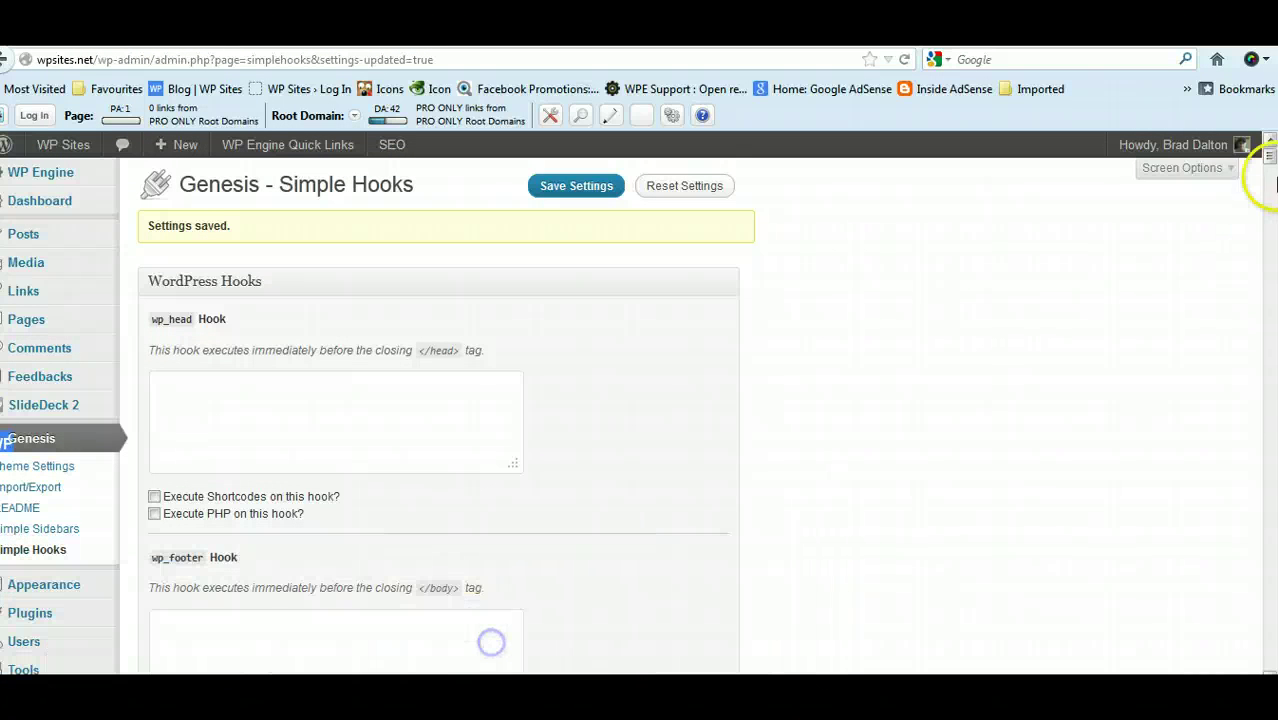
drag(1268, 160, 1270, 408)
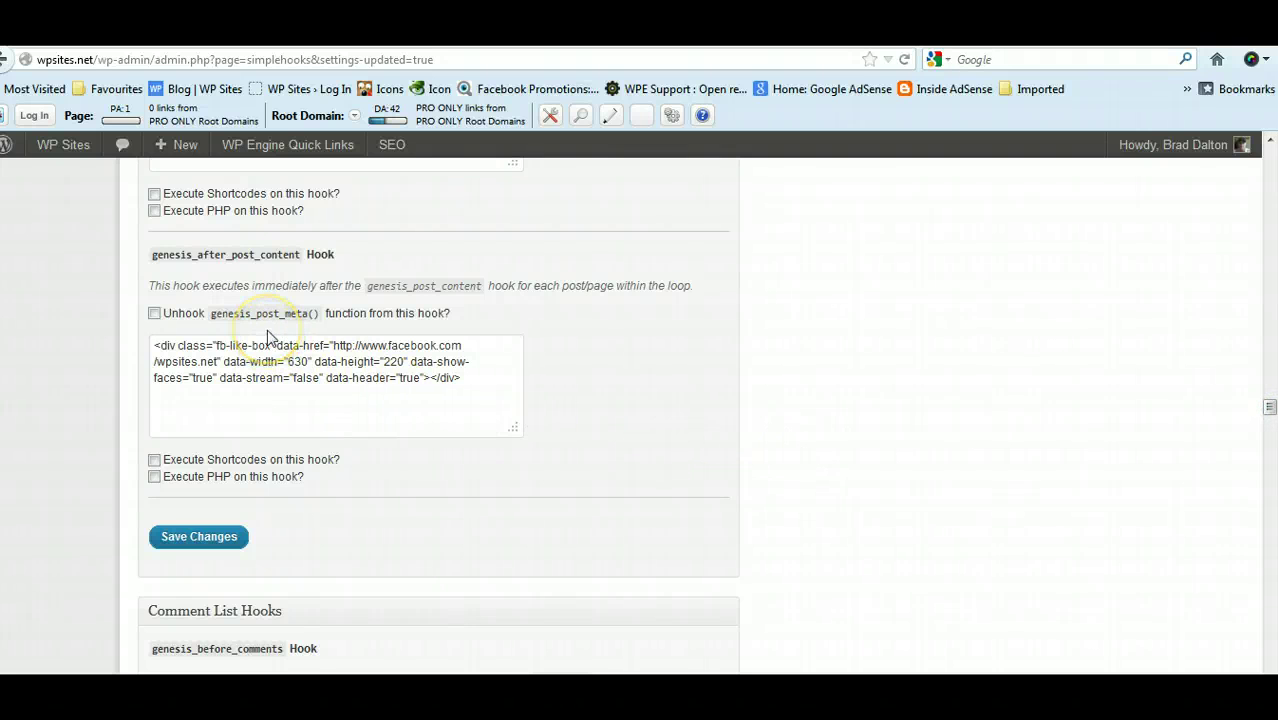
click(1270, 142)
click(1270, 142)
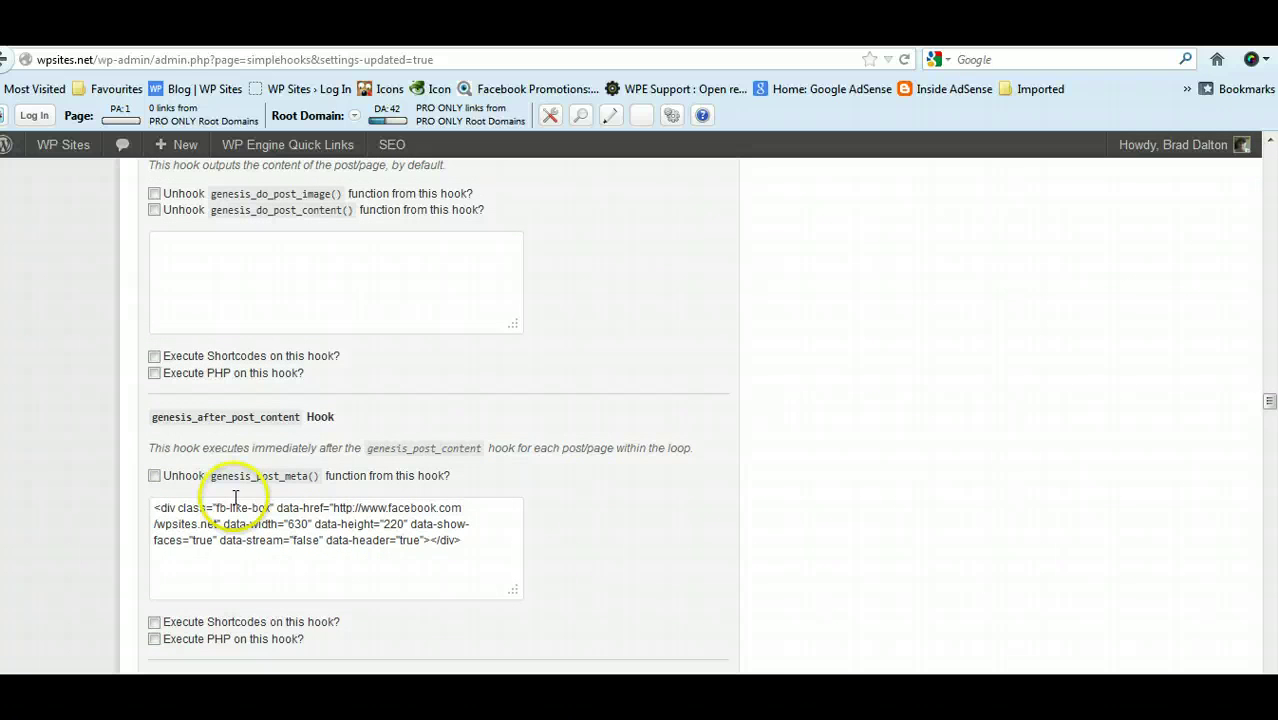
click(1269, 141)
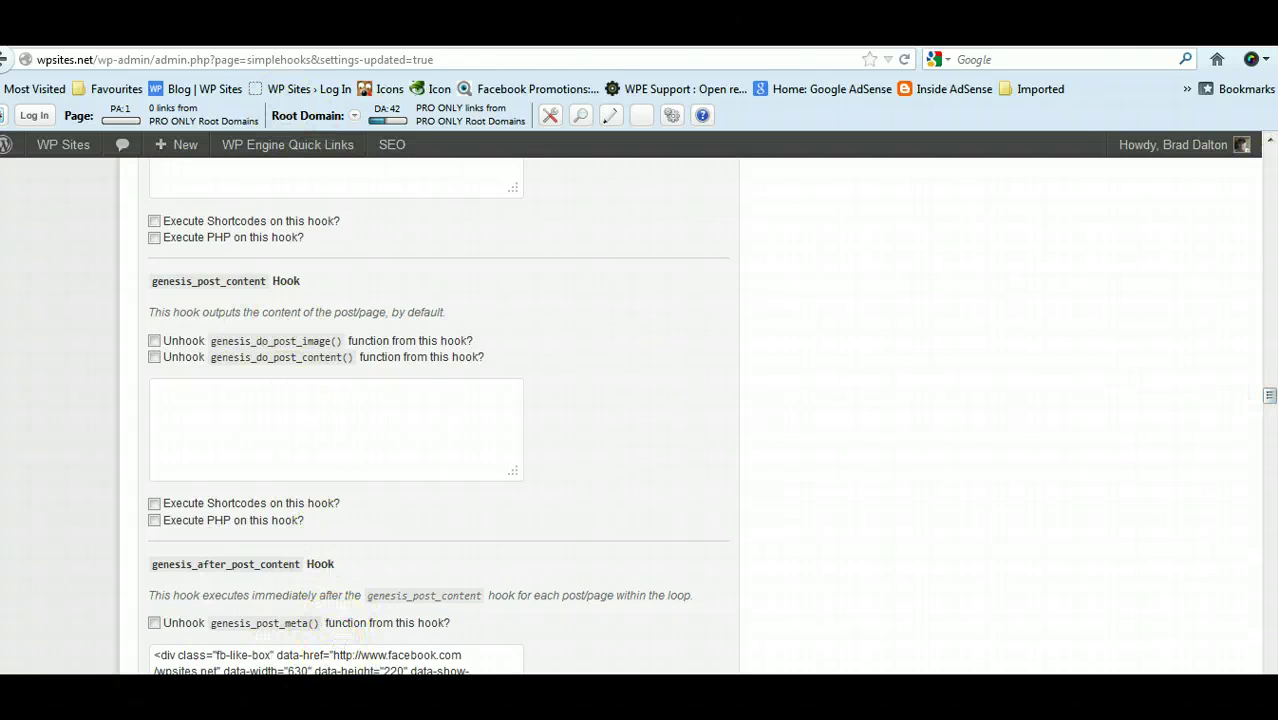
- Close the plugin code dialog and check the Like Box below the content of the post "How To Add Facebook Like Box Below Post Content Area"
mouse_move(130, 700)
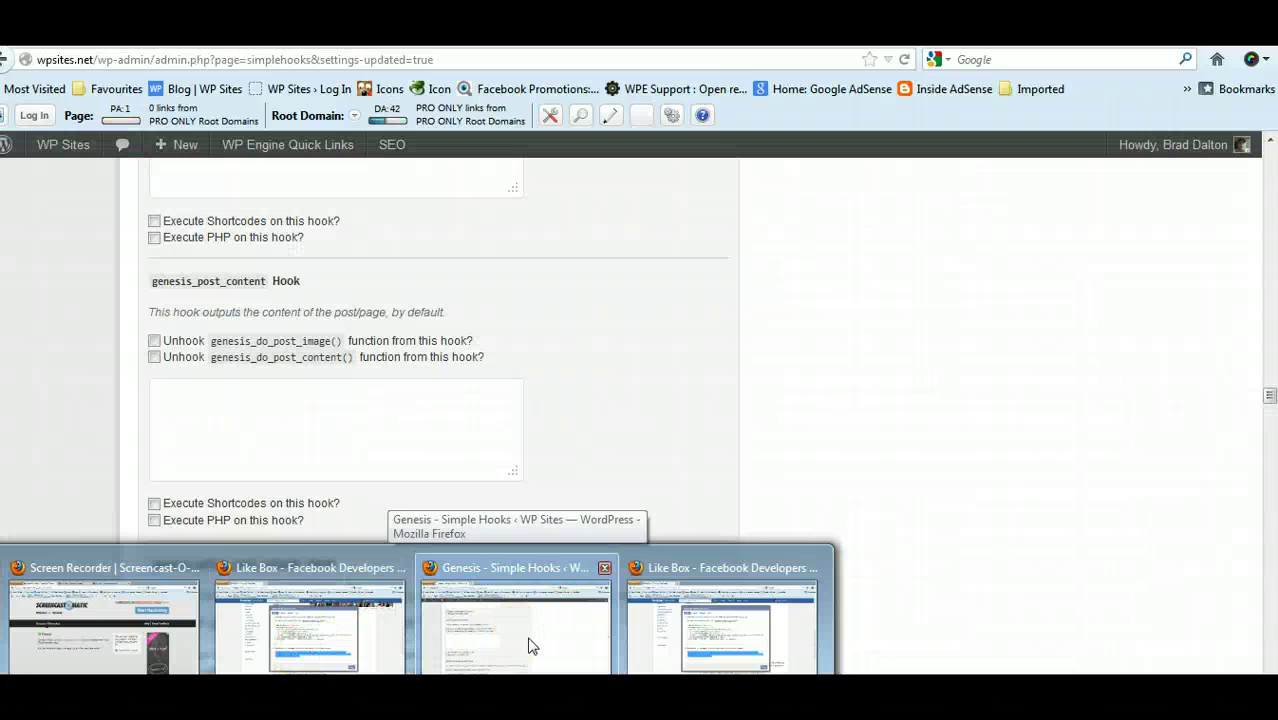
mouse_move(157, 643)
mouse_move(333, 635)
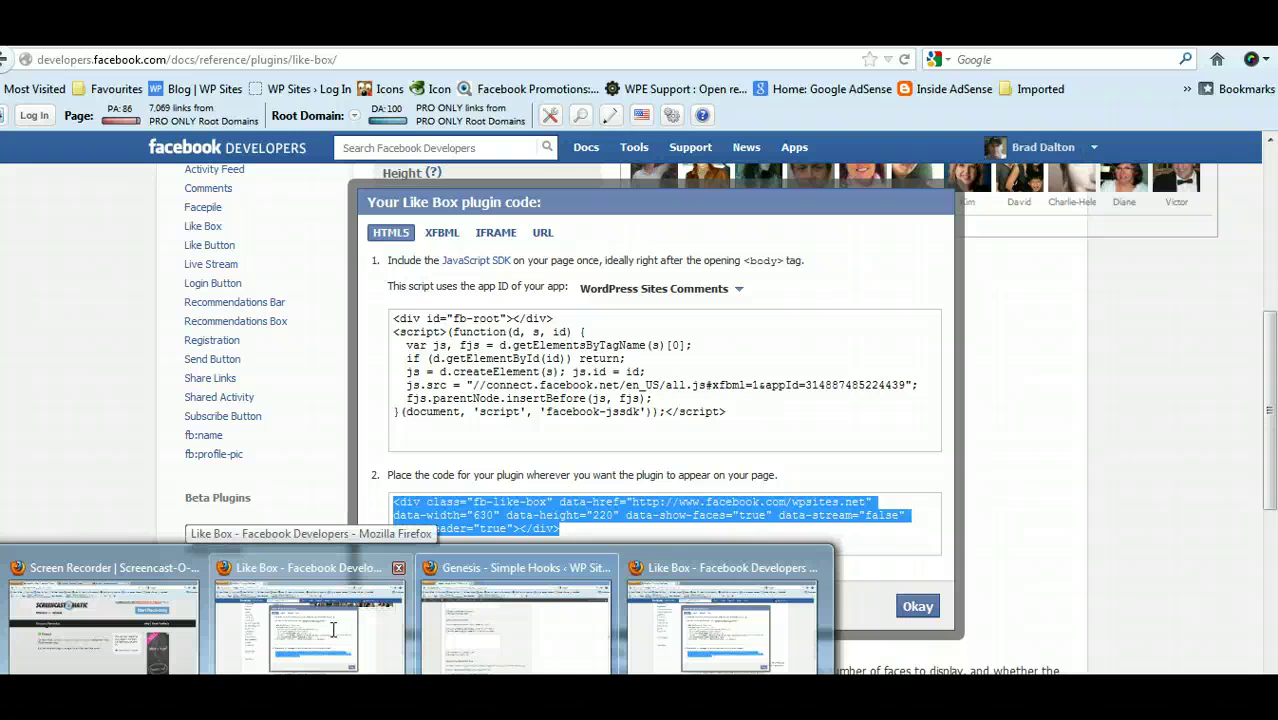
click(916, 605)
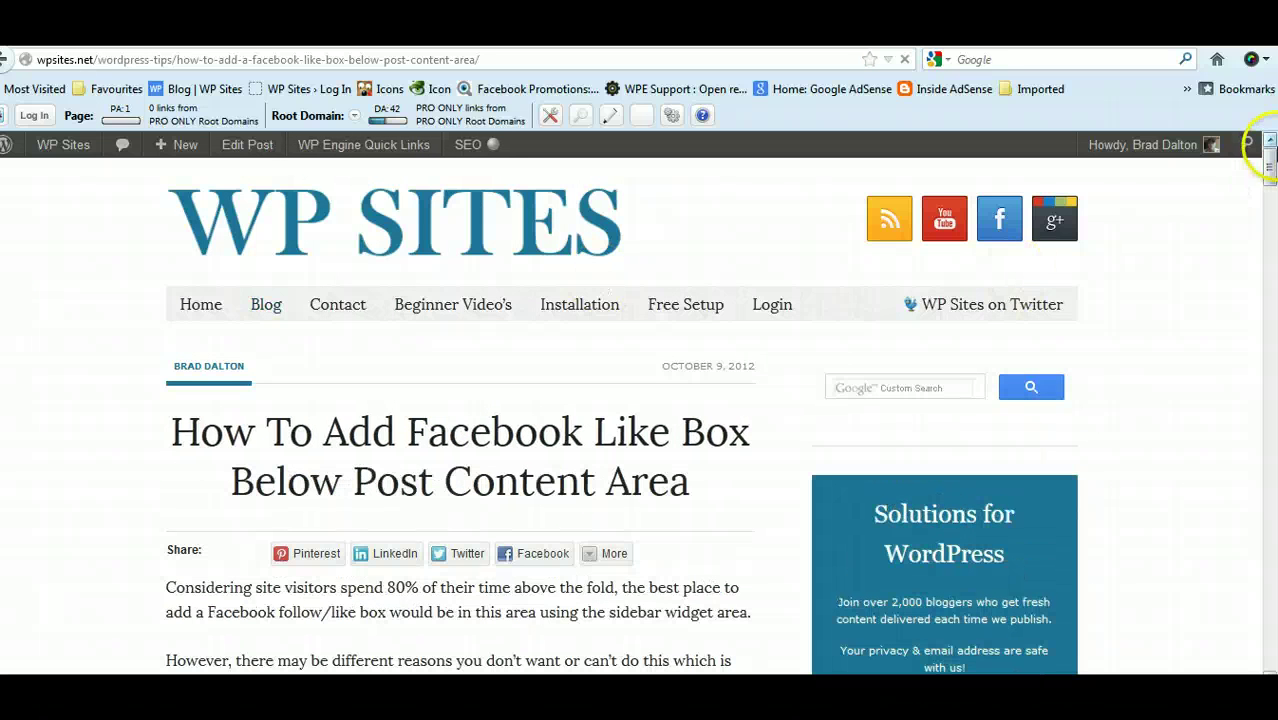
drag(1268, 165, 1270, 578)
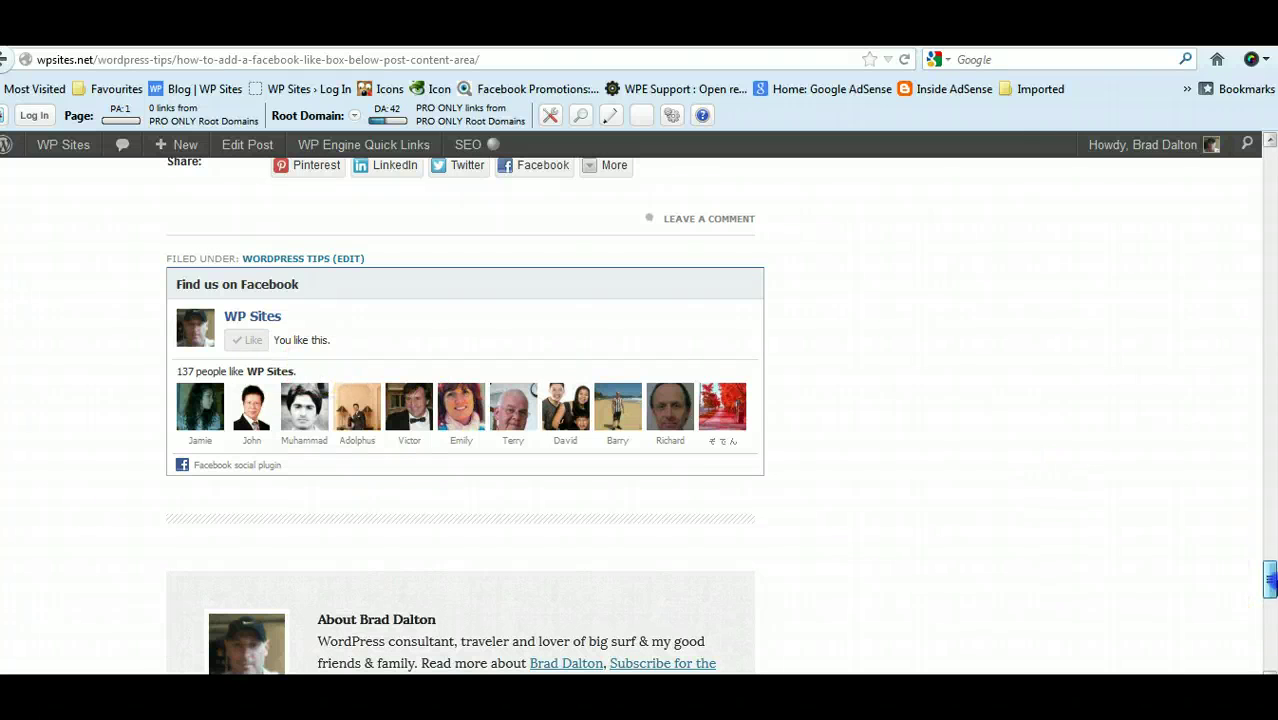
drag(1270, 578, 1272, 190)
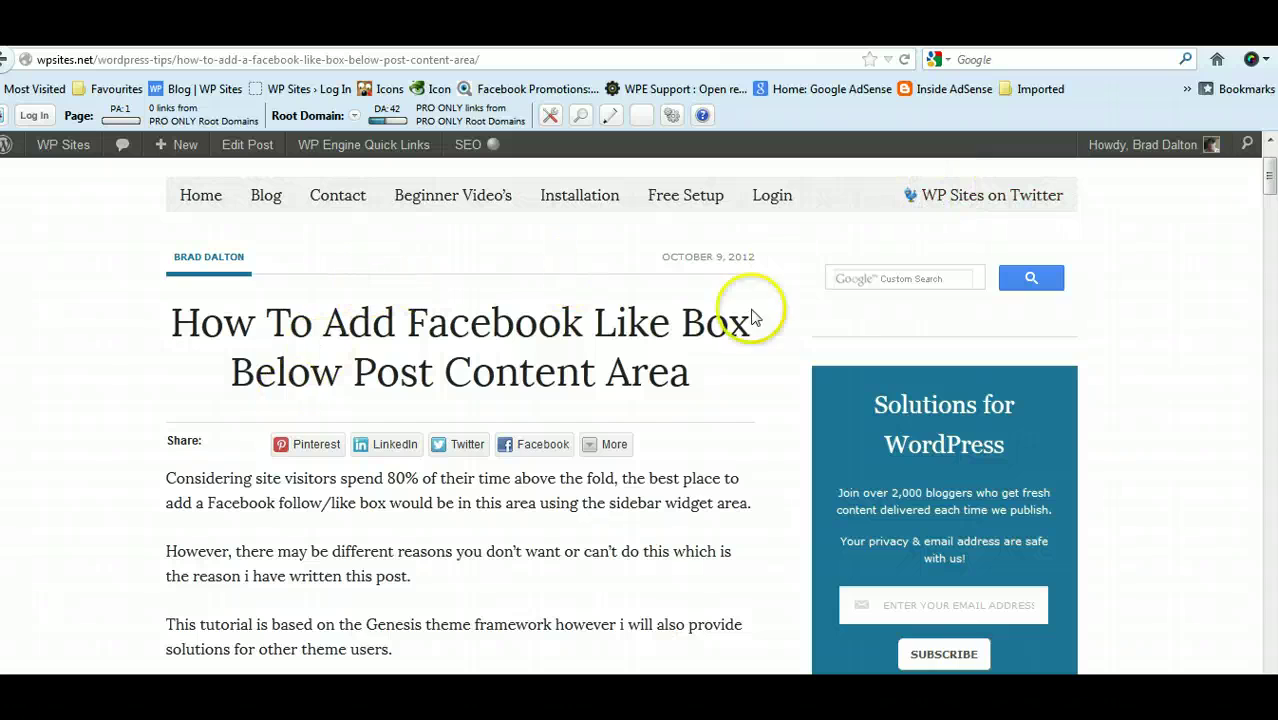
drag(1266, 174, 1272, 165)
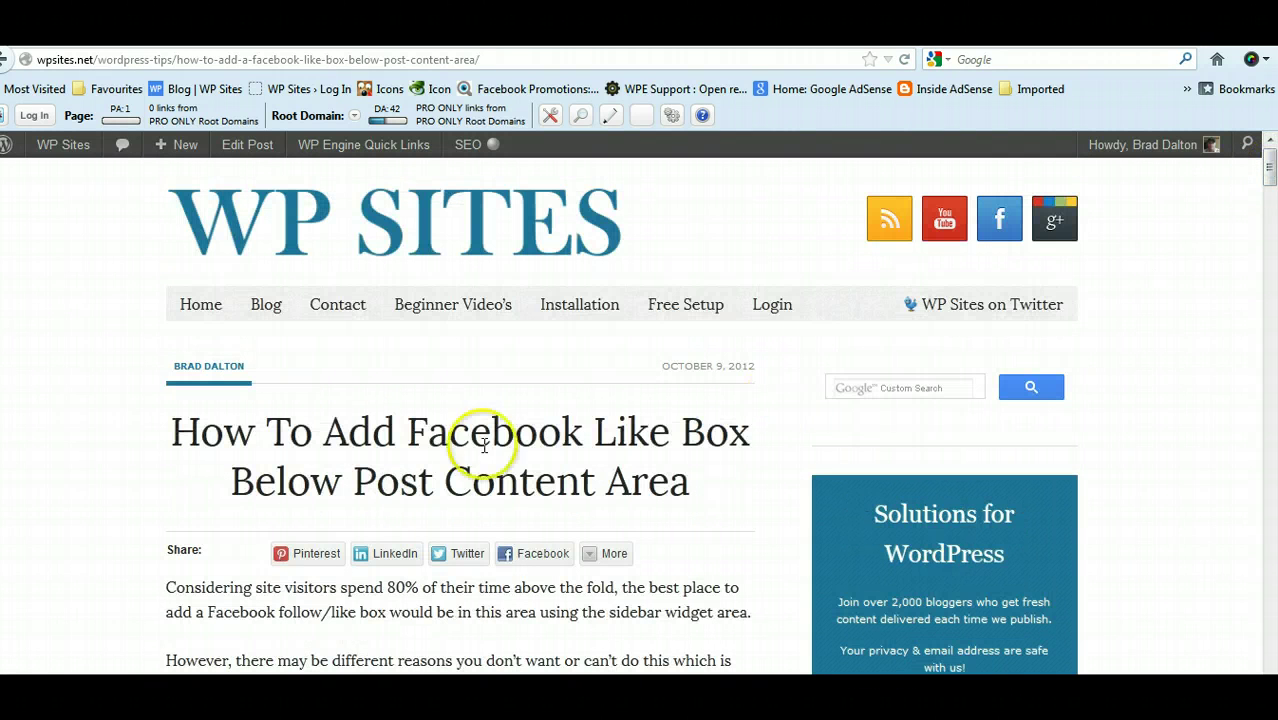